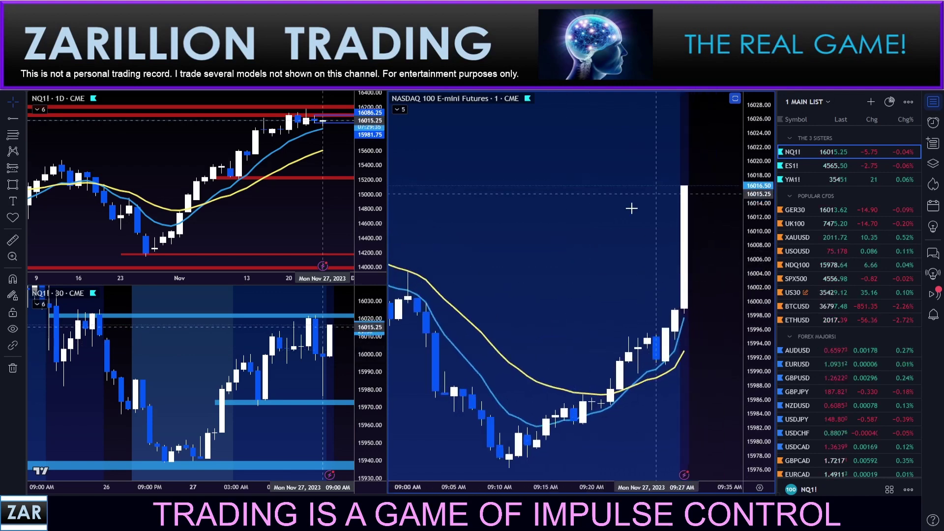
- Switch to the three-chart layout and examine the NQ, ES and YM one-minute candles around the 9:30 AM open
left_click(207, 9)
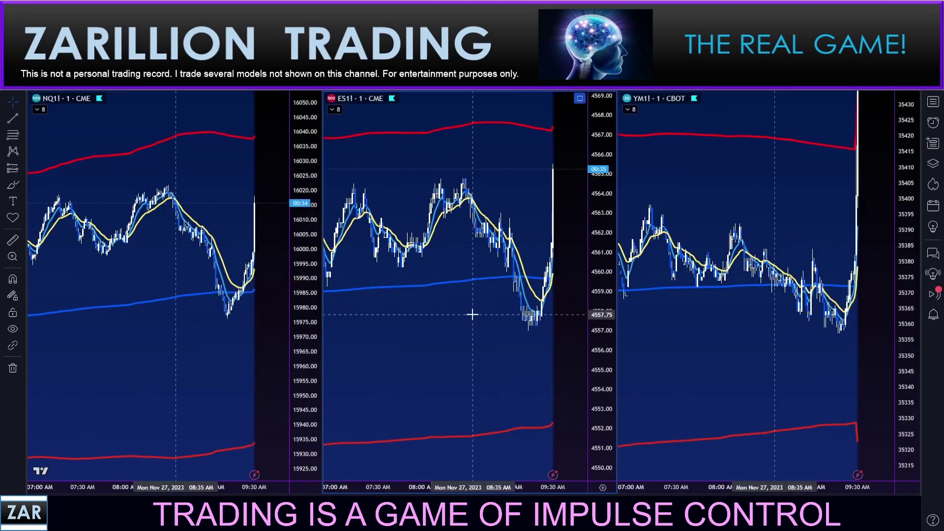
scroll(473, 315, "up", 3)
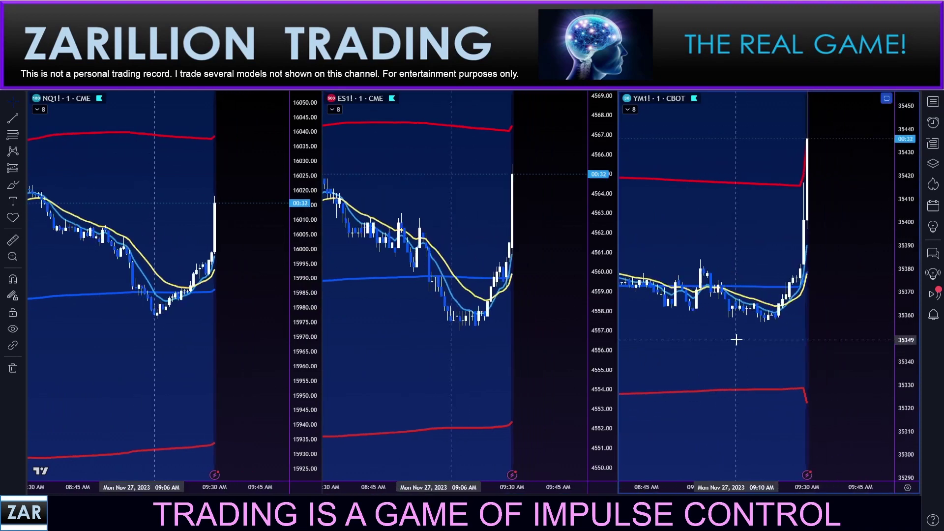
scroll(737, 340, "up", 4)
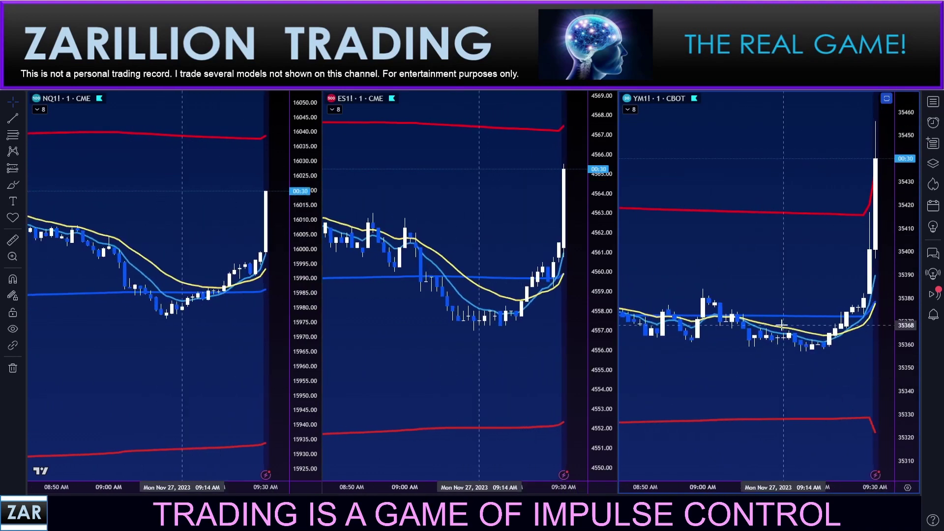
scroll(782, 325, "up", 2)
scroll(151, 297, "up", 3)
left_click_drag(173, 301, 184, 292)
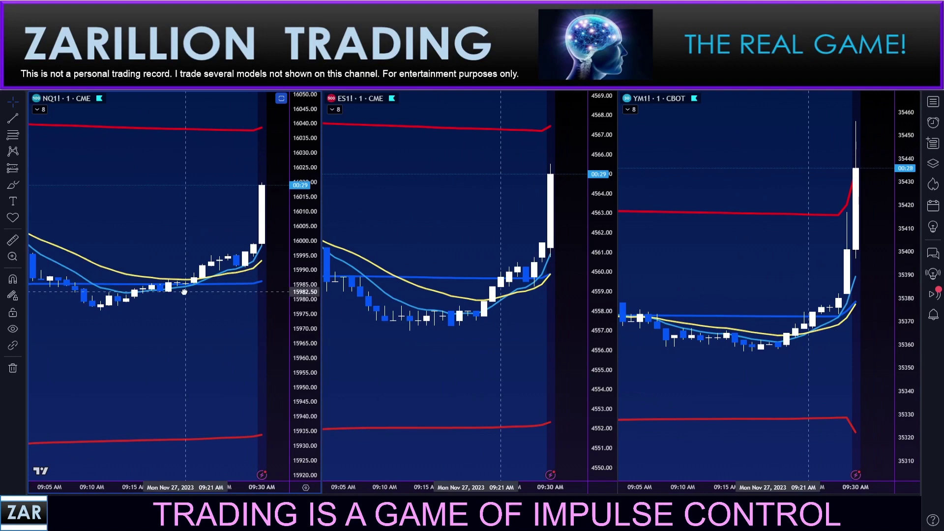
left_click_drag(384, 357, 393, 358)
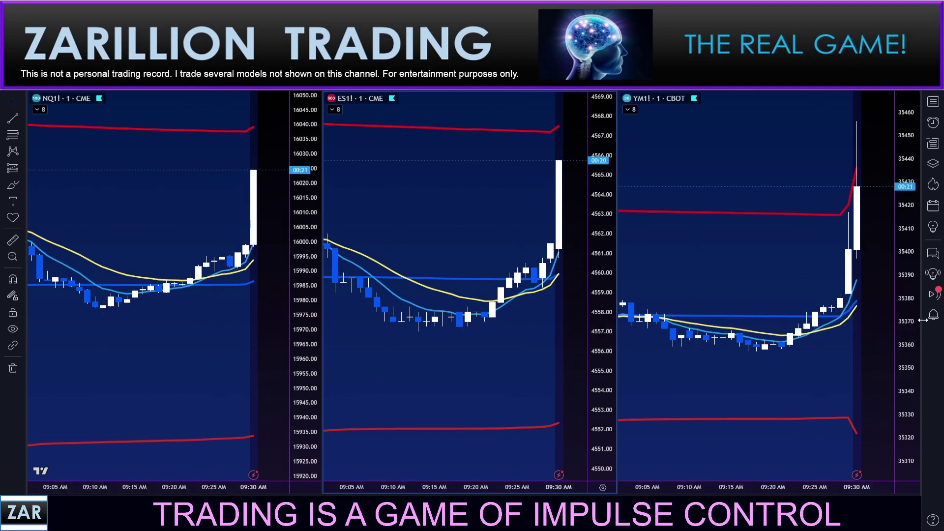
left_click_drag(902, 330, 901, 318)
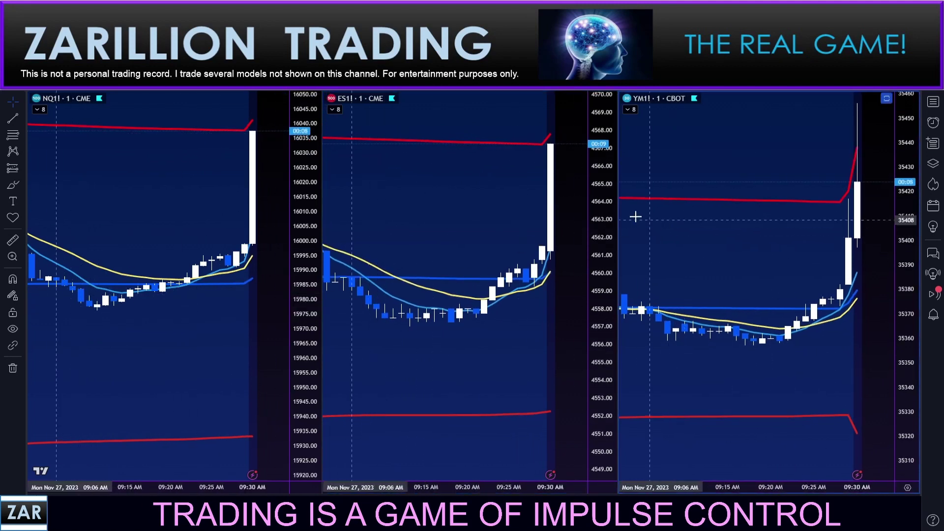
- Compare the three index futures' opening move in close-up and against the wider morning price action
scroll(211, 219, "up", 3)
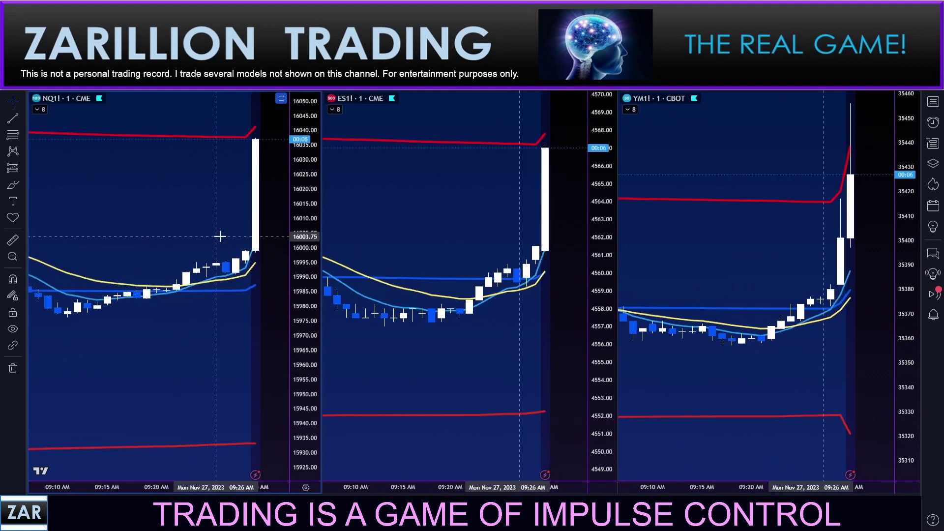
scroll(216, 231, "up", 1)
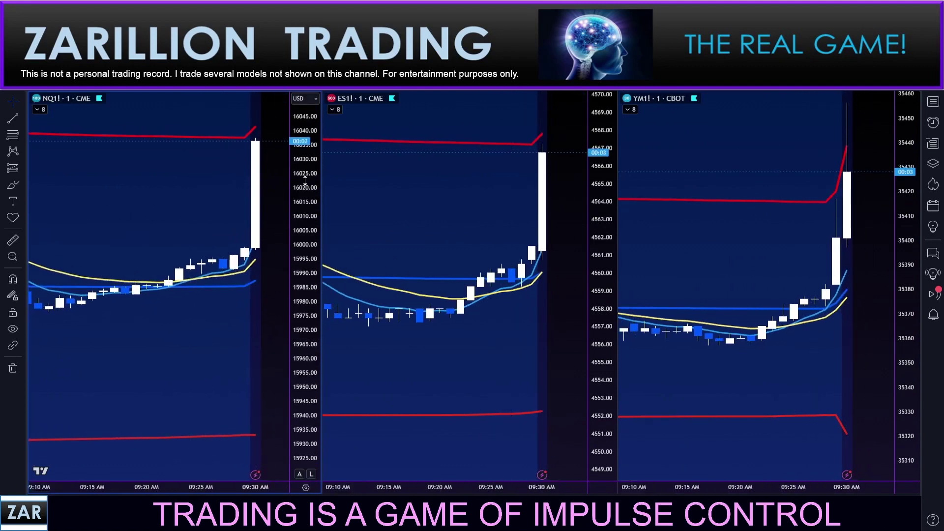
scroll(115, 208, "down", 5)
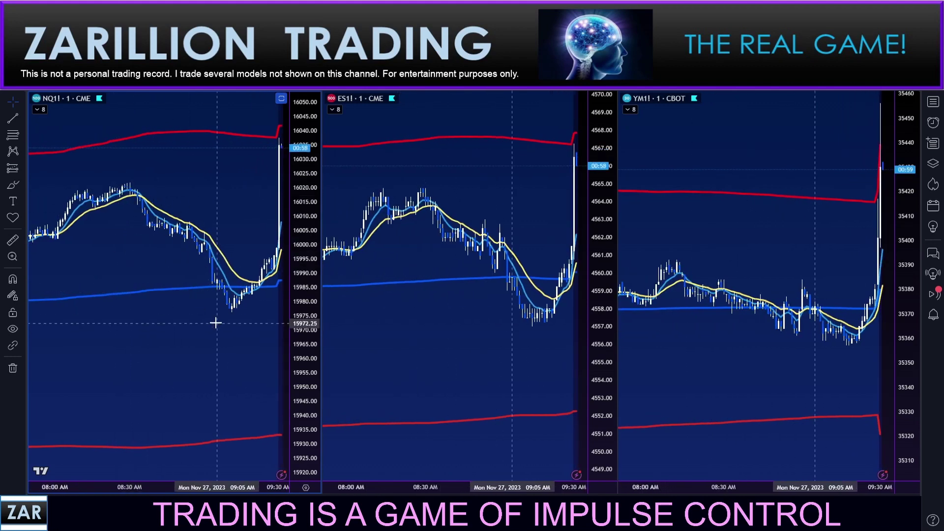
scroll(216, 323, "up", 5)
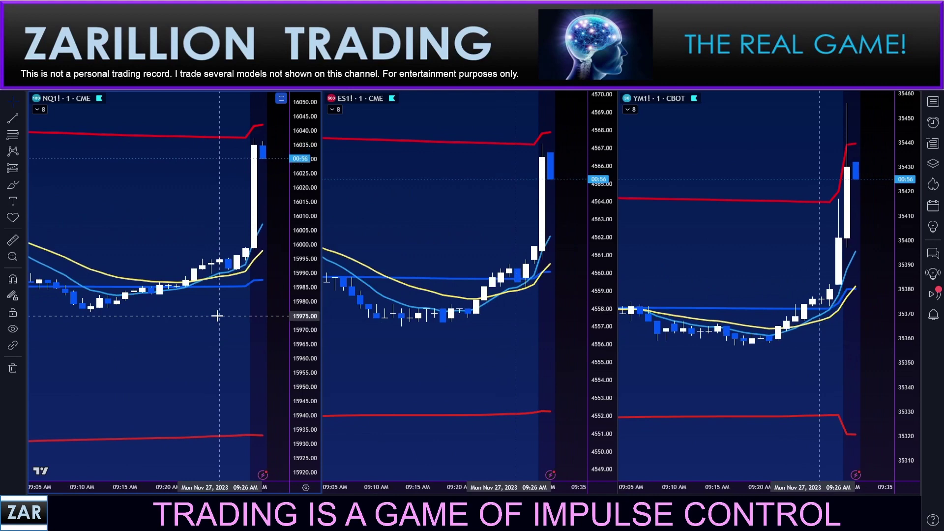
scroll(217, 315, "up", 2)
- Return to the NQ multi-timeframe layout and fit the opening move into the one-minute, daily and 30-minute charts
left_click(268, 7)
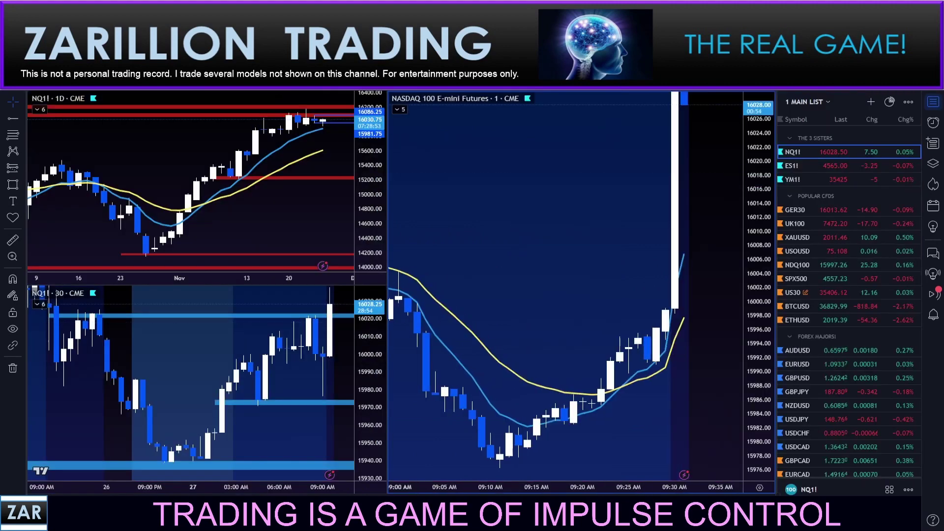
scroll(578, 304, "down", 4)
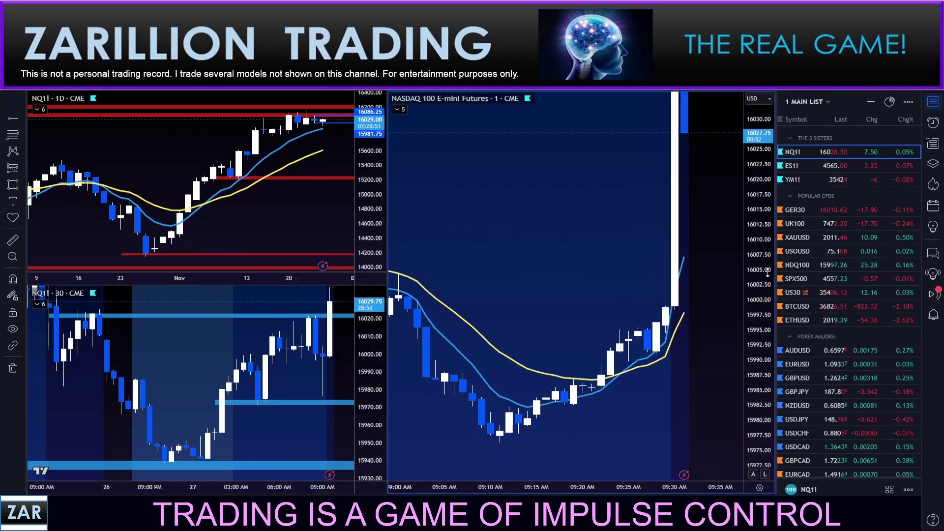
left_click_drag(577, 304, 585, 304)
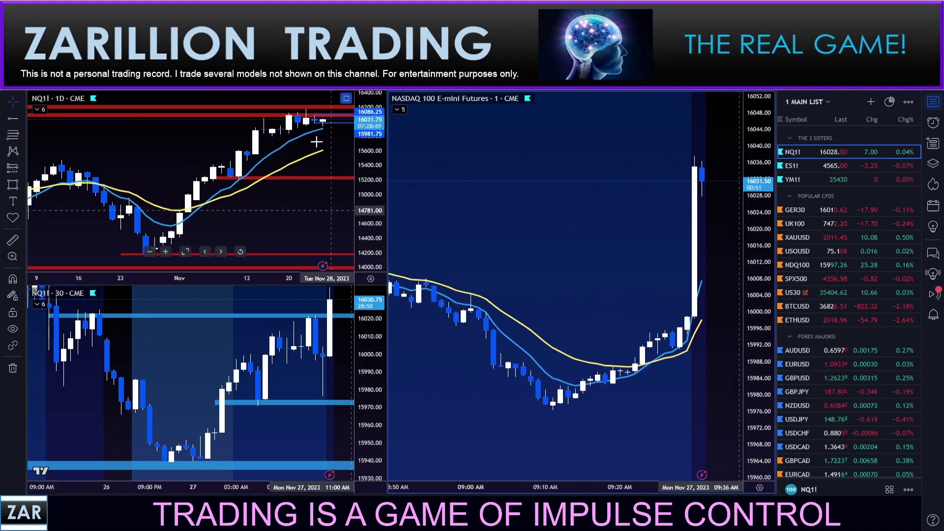
left_click_drag(260, 216, 265, 227)
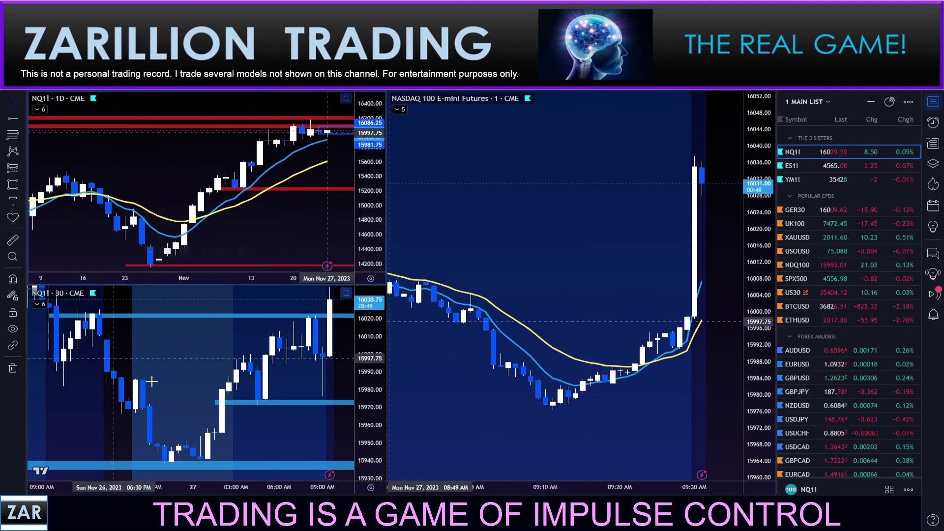
scroll(188, 385, "up", 1)
scroll(187, 384, "up", 2)
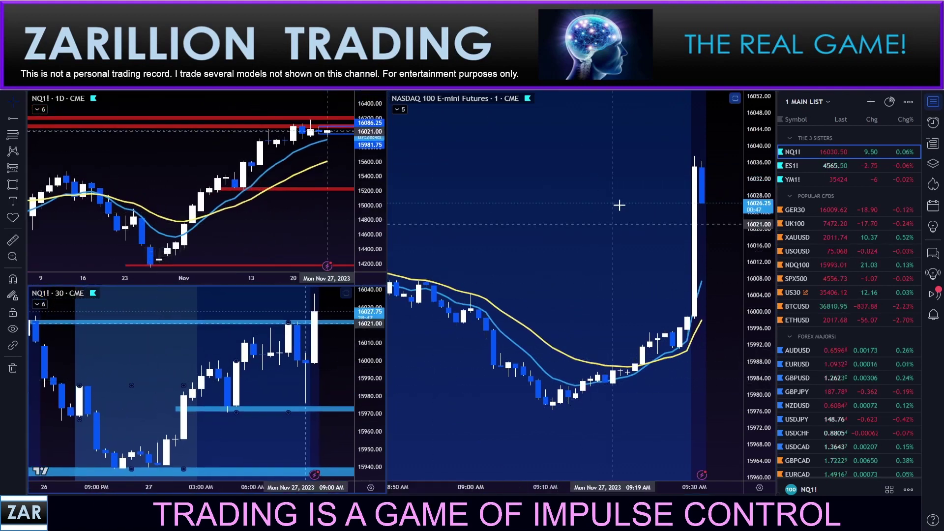
- Examine the latest NQ one-minute candles after the 9:30 AM open in close-up
left_click_drag(594, 242, 598, 245)
scroll(598, 244, "up", 3)
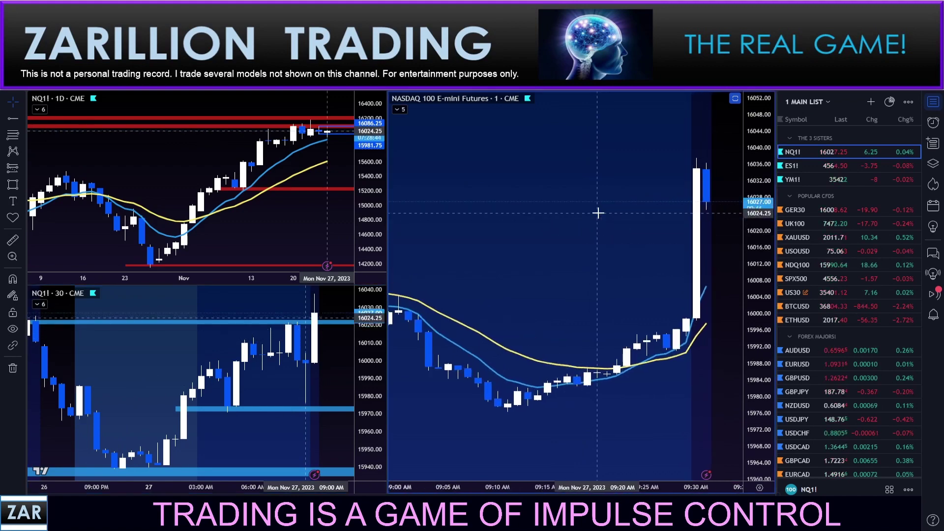
scroll(599, 224, "up", 2)
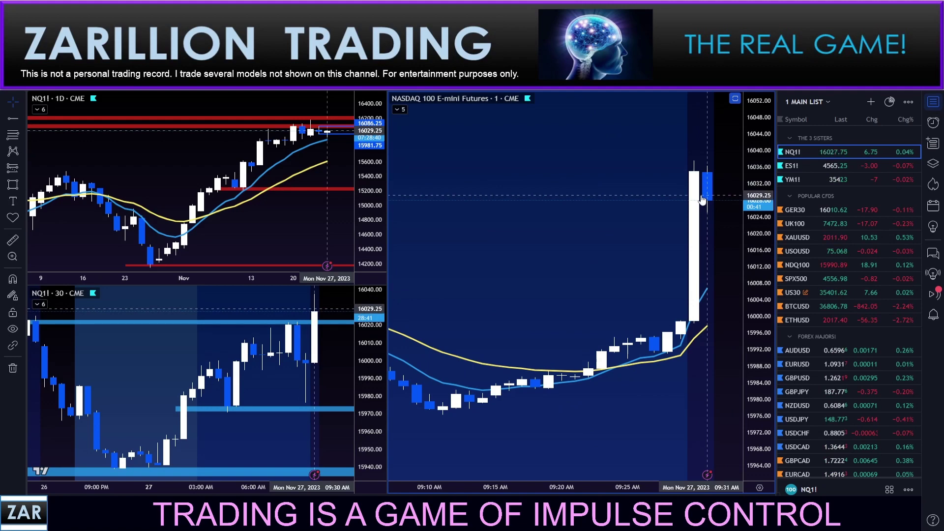
left_click_drag(607, 200, 619, 207)
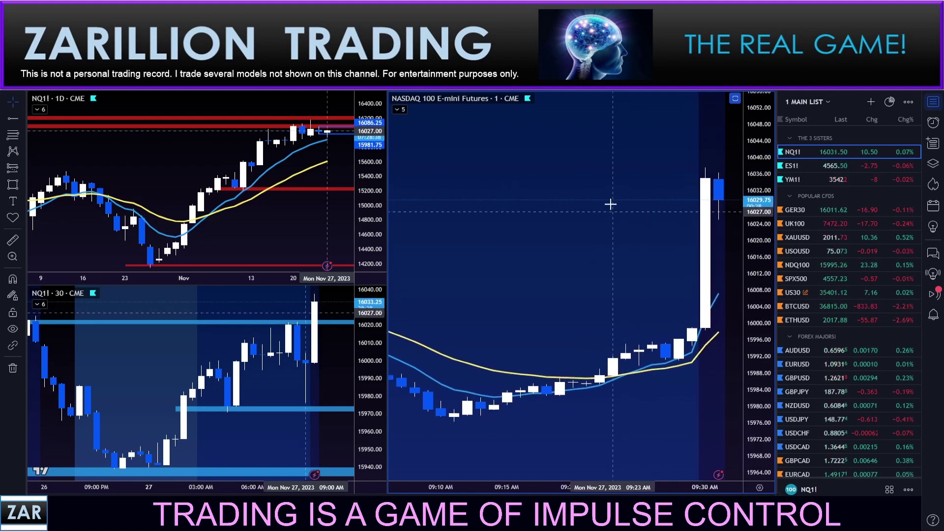
- Compress the NQ 30-minute chart's price and time scales to examine earlier sessions and more of the marked zones
left_click_drag(147, 348, 139, 344)
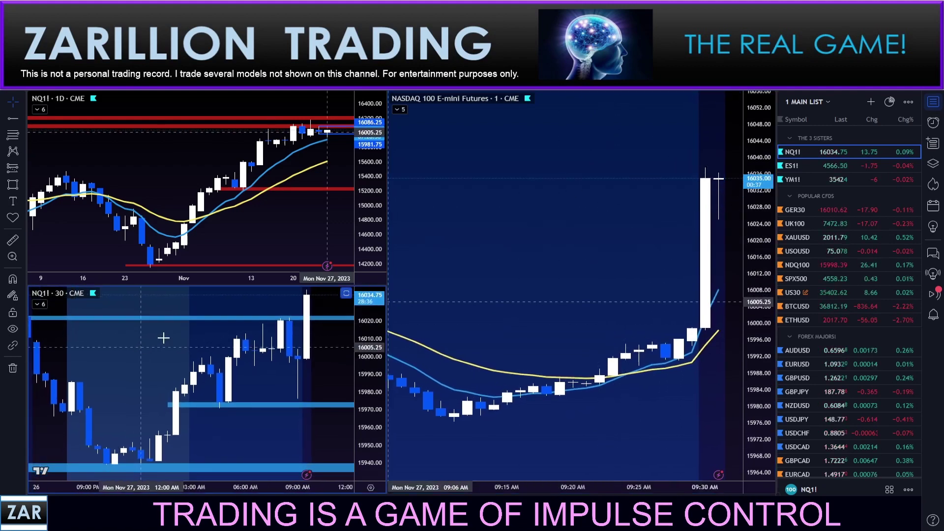
left_click_drag(365, 332, 373, 364)
scroll(196, 383, "down", 4)
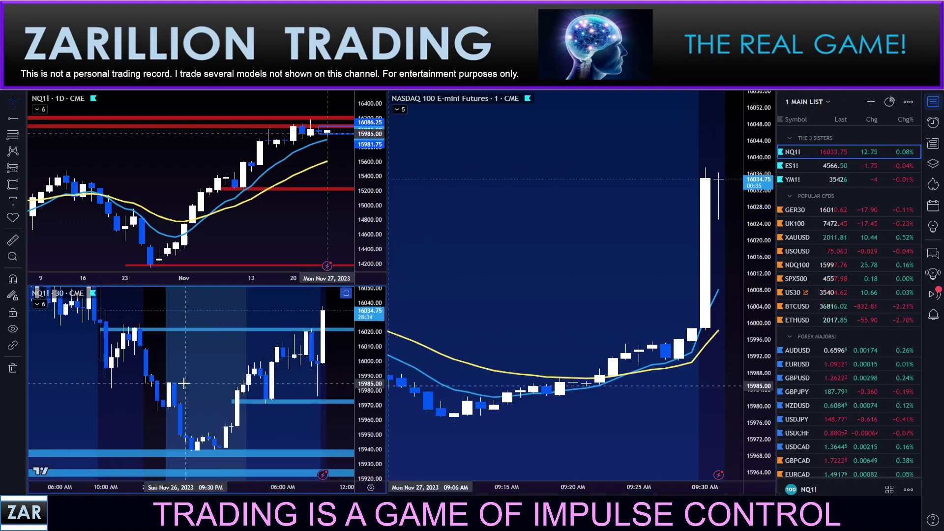
left_click_drag(182, 375, 186, 377)
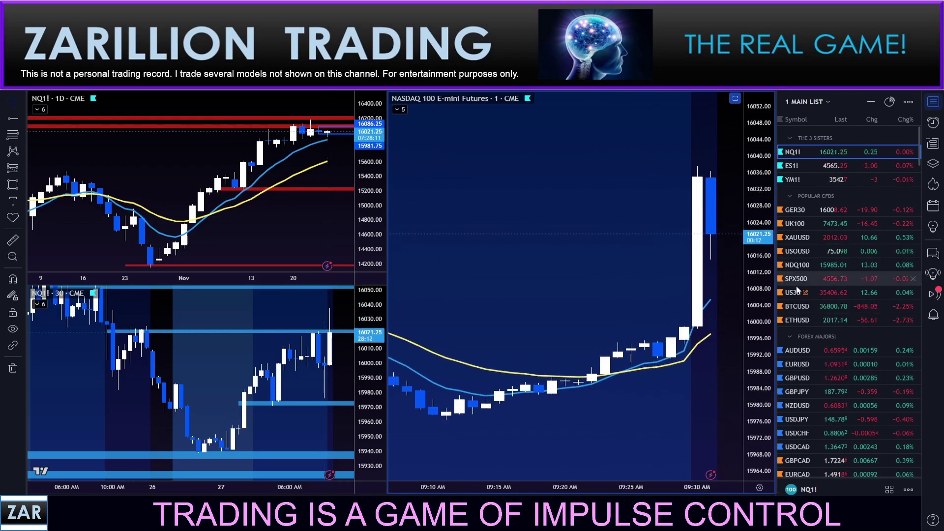
- Review the main watchlist down through the Market Watch symbols
scroll(824, 236, "down", 5)
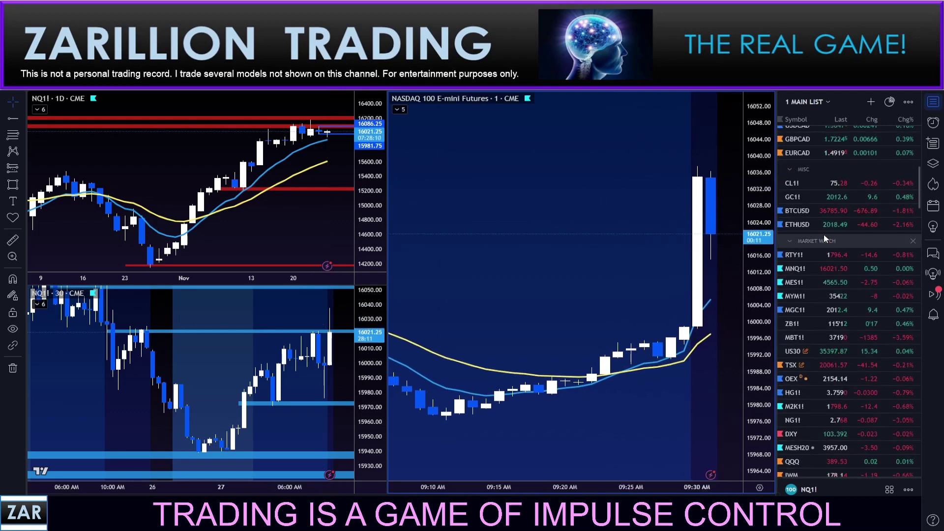
scroll(824, 234, "down", 5)
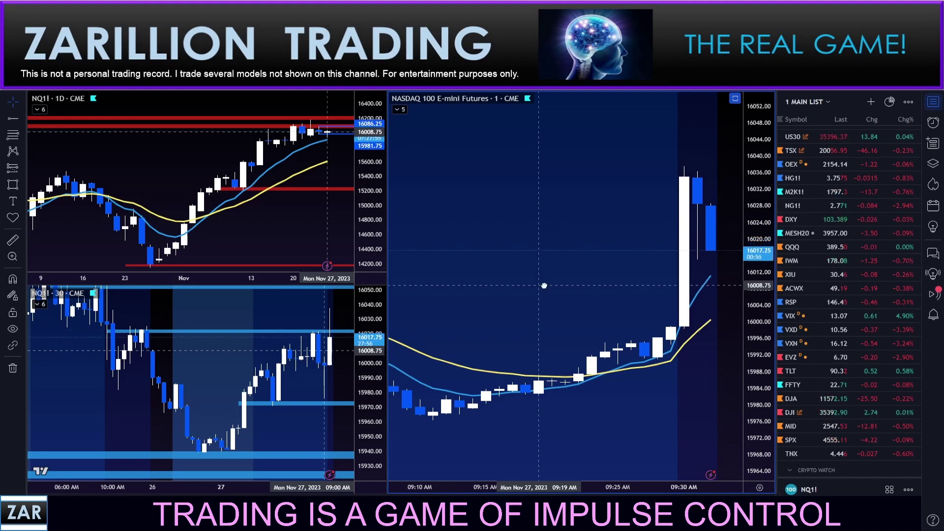
- Examine the NQ one-minute pullback with a wider price range, and return the watchlist to its first group
left_click_drag(544, 286, 551, 285)
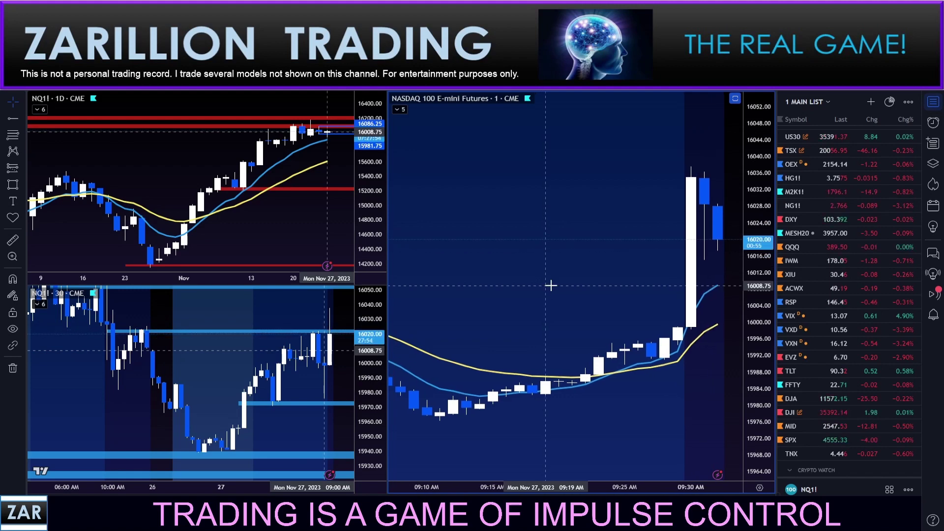
scroll(549, 285, "up", 3)
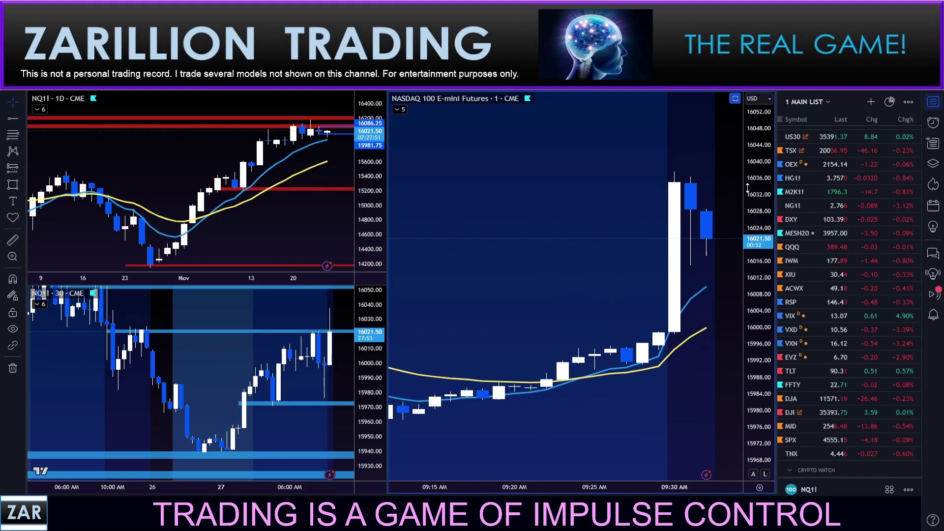
scroll(559, 301, "down", 3)
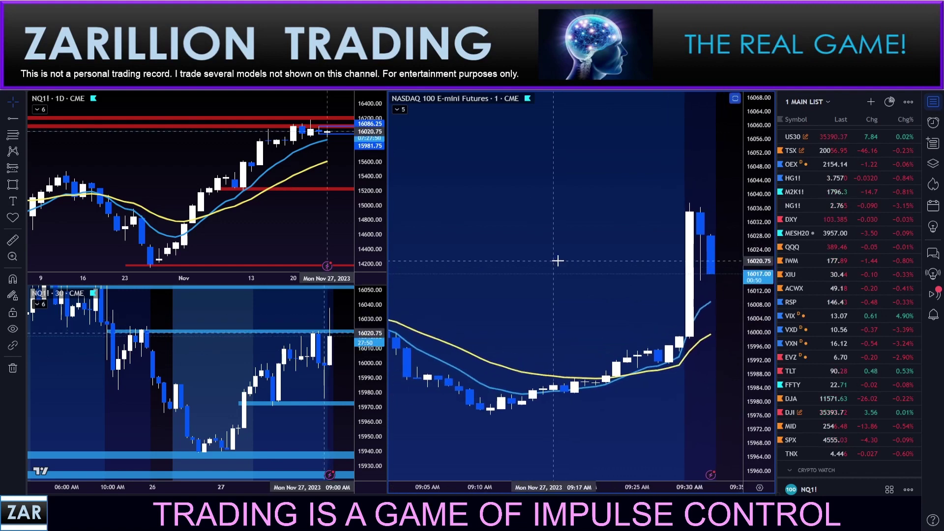
left_click_drag(565, 258, 569, 255)
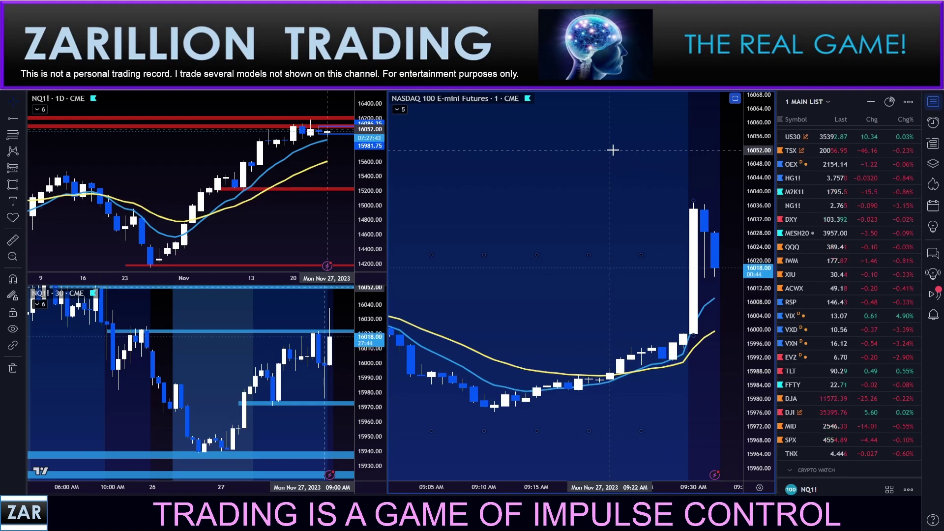
scroll(616, 177, "up", 2)
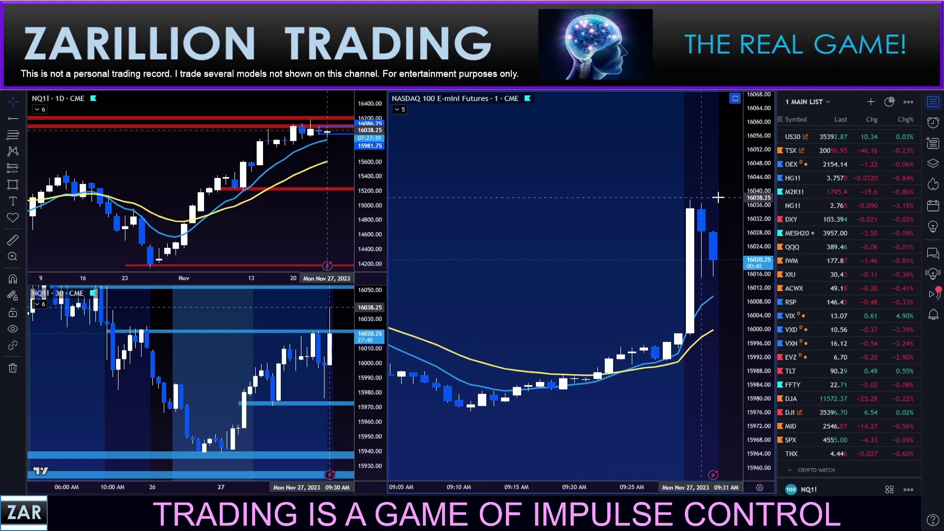
scroll(640, 157, "up", 2)
scroll(799, 159, "down", 8)
scroll(798, 158, "up", 3)
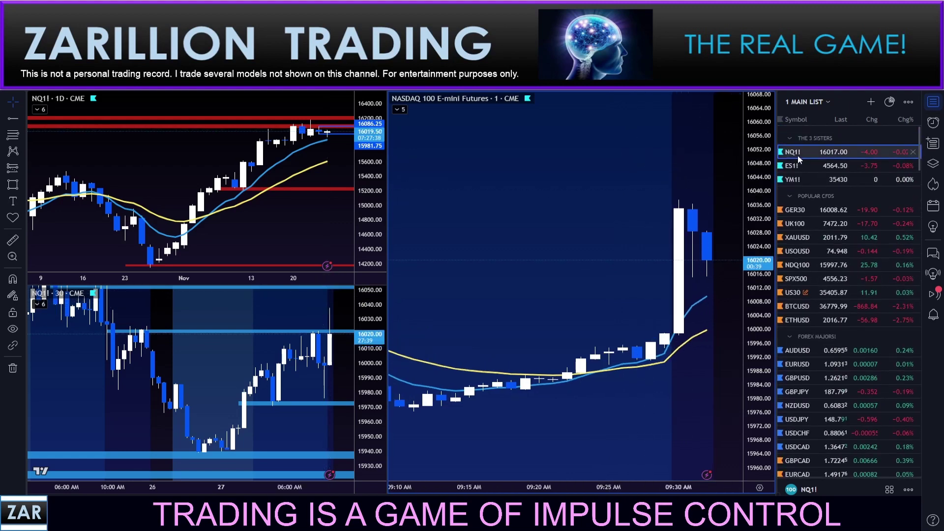
- Load ES1! into the layout and stretch its 30-minute chart to examine price against the marked zones
key("Down")
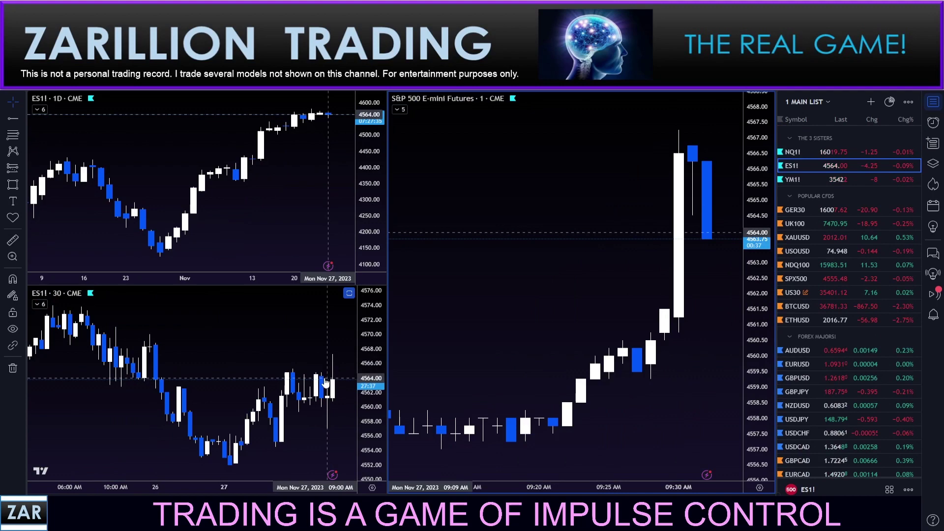
left_click_drag(367, 418, 366, 367)
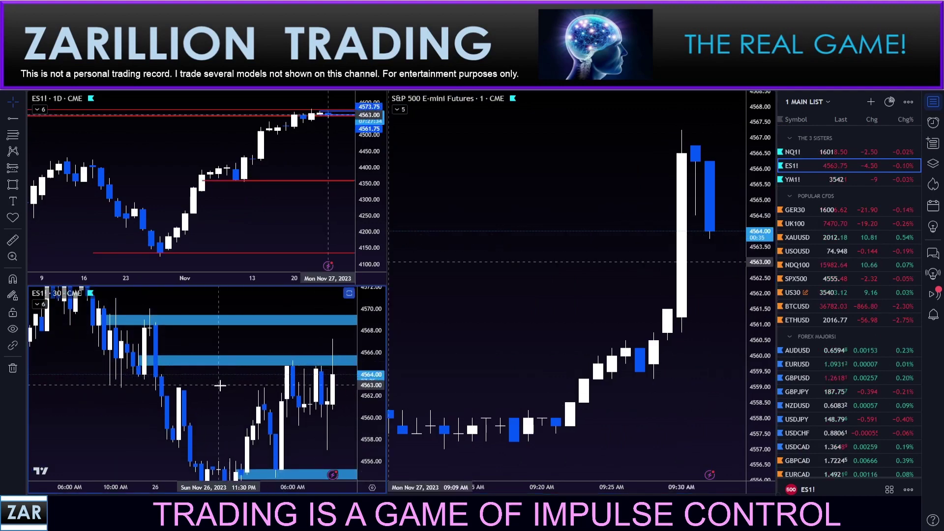
left_click_drag(219, 384, 211, 337)
scroll(298, 358, "up", 1)
left_click_drag(331, 355, 336, 355)
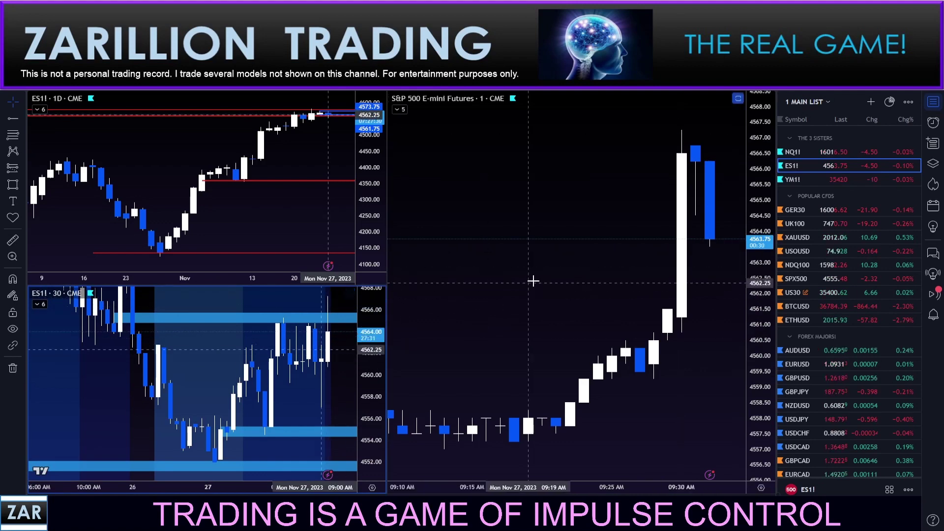
- Load YM1! into the layout and adjust the price scales of its one-minute and daily charts
left_click(806, 179)
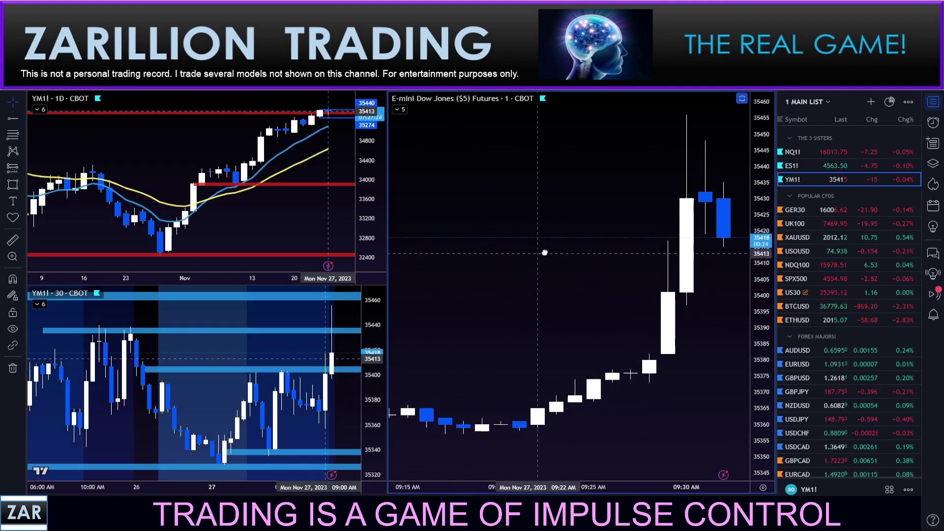
left_click_drag(758, 250, 758, 298)
left_click_drag(522, 273, 498, 268)
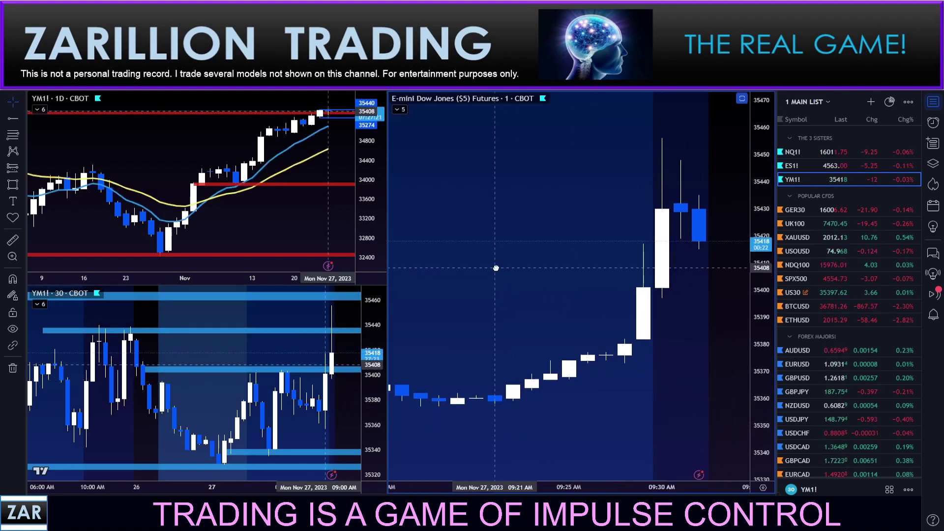
left_click_drag(259, 197, 266, 211)
left_click_drag(373, 204, 372, 134)
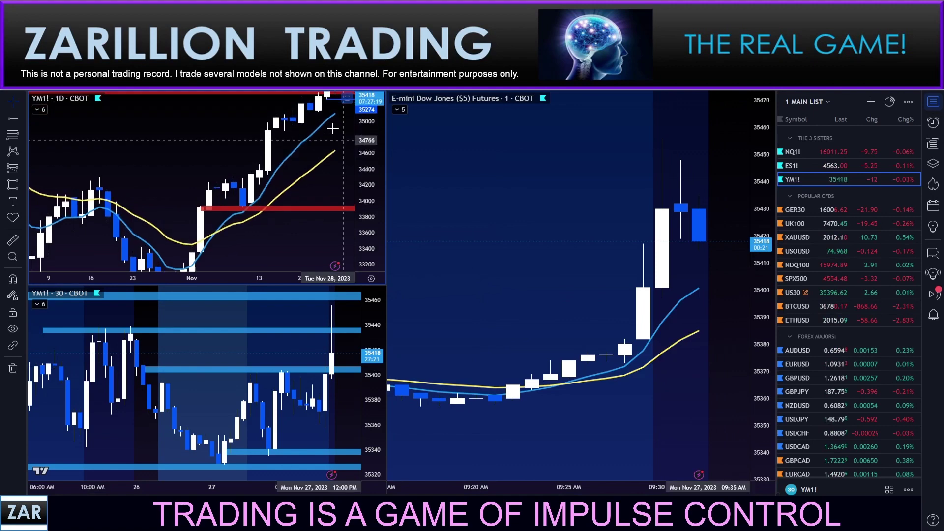
- Place a long position on the YM one-minute chart with its entry at 35357, stop at 35330 and target at 35411
left_click_drag(308, 152, 299, 204)
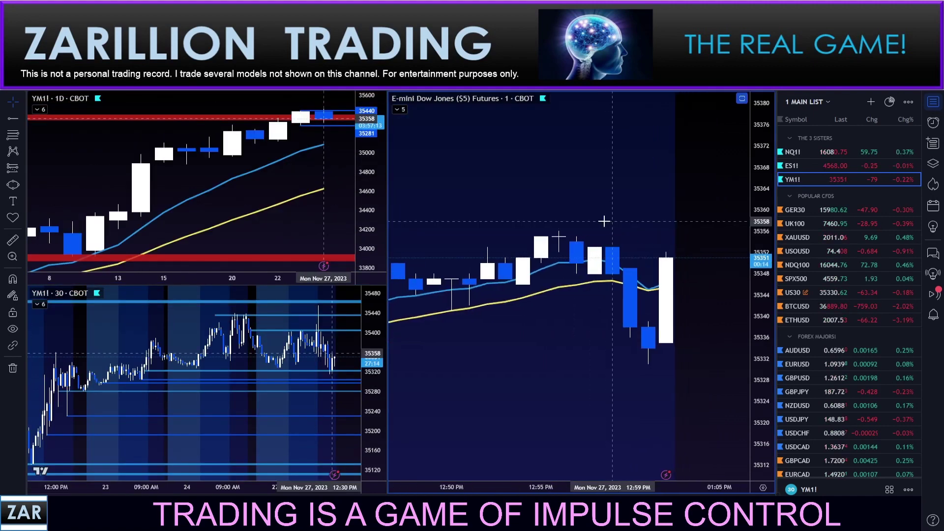
scroll(595, 195, "down", 6)
right_click(602, 197)
left_click(633, 205)
scroll(633, 187, "up", 2)
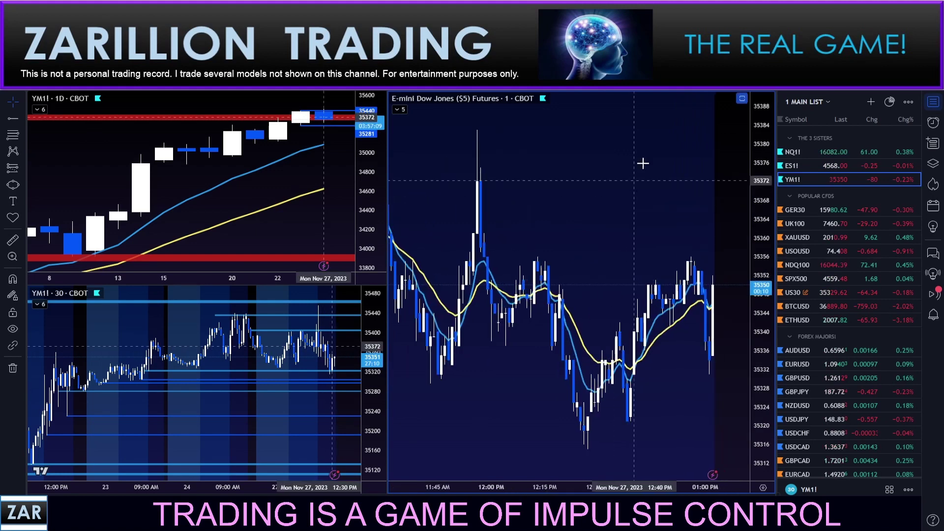
scroll(644, 163, "up", 4)
scroll(728, 172, "up", 2)
left_click_drag(763, 245, 764, 320)
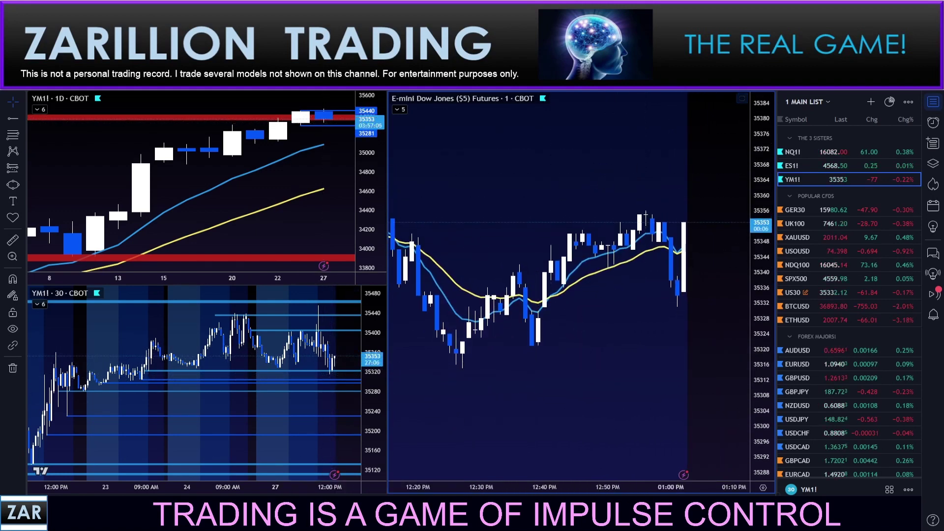
left_click(640, 209)
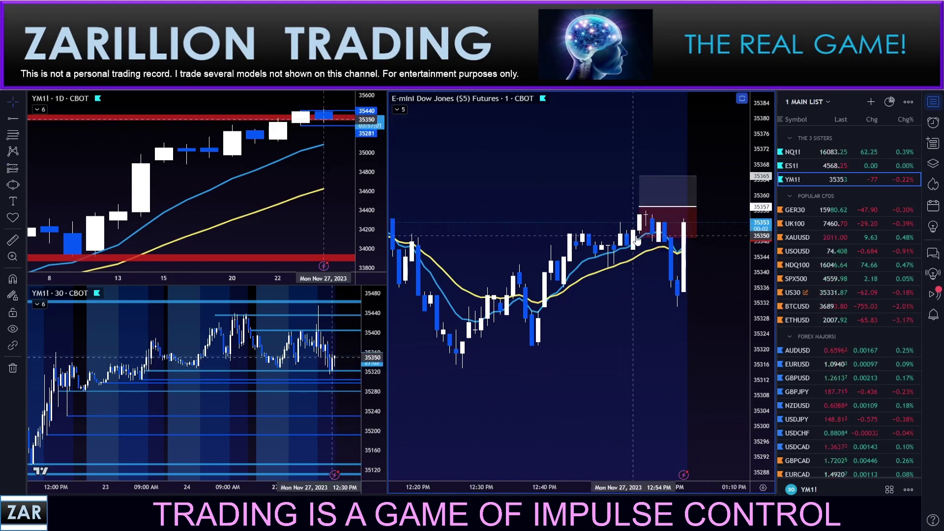
left_click_drag(639, 237, 639, 307)
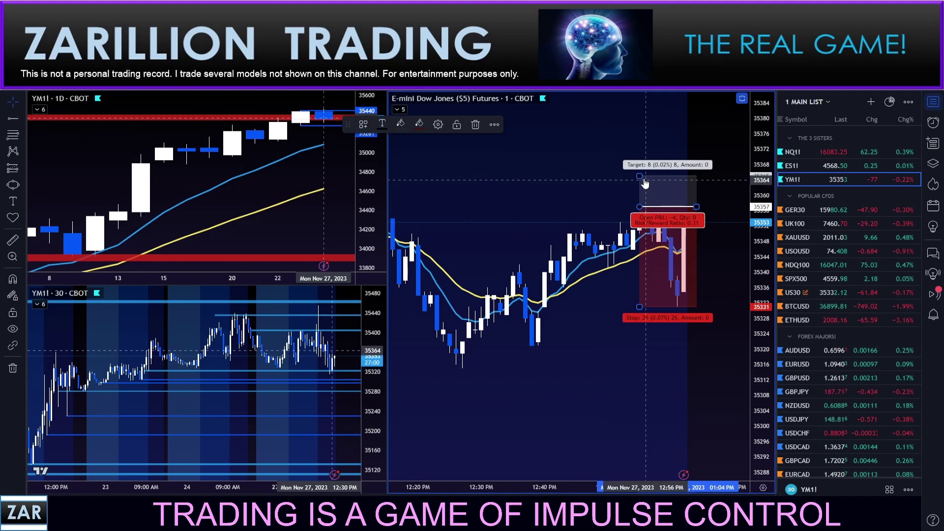
left_click_drag(635, 173, 614, 139)
left_click(525, 177)
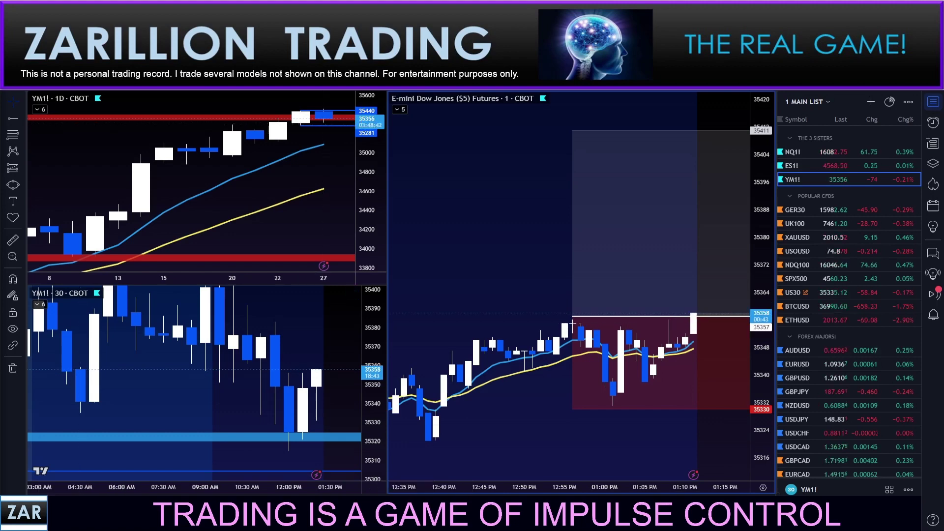
- Shift the long position forward in time so it starts at the latest one-minute candle, keeping its price levels
scroll(547, 415, "down", 3)
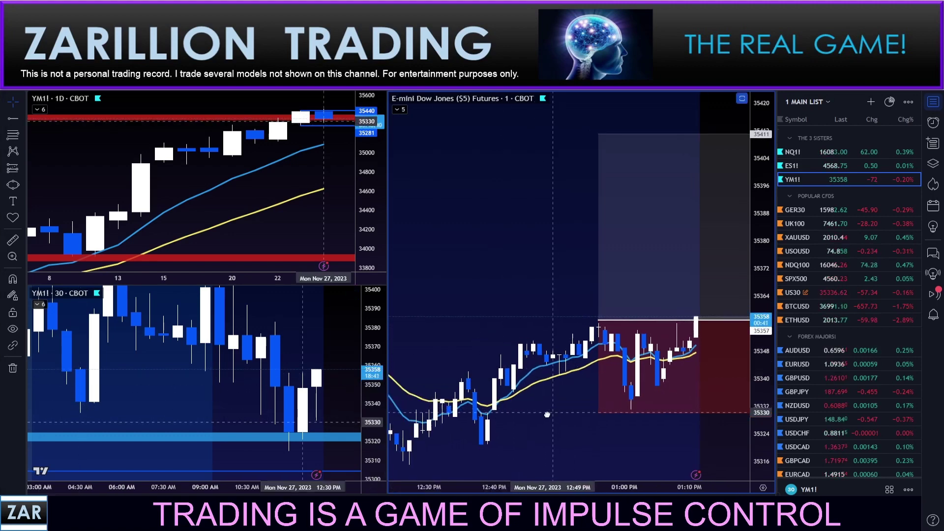
left_click_drag(547, 415, 531, 418)
left_click_drag(573, 441, 573, 434)
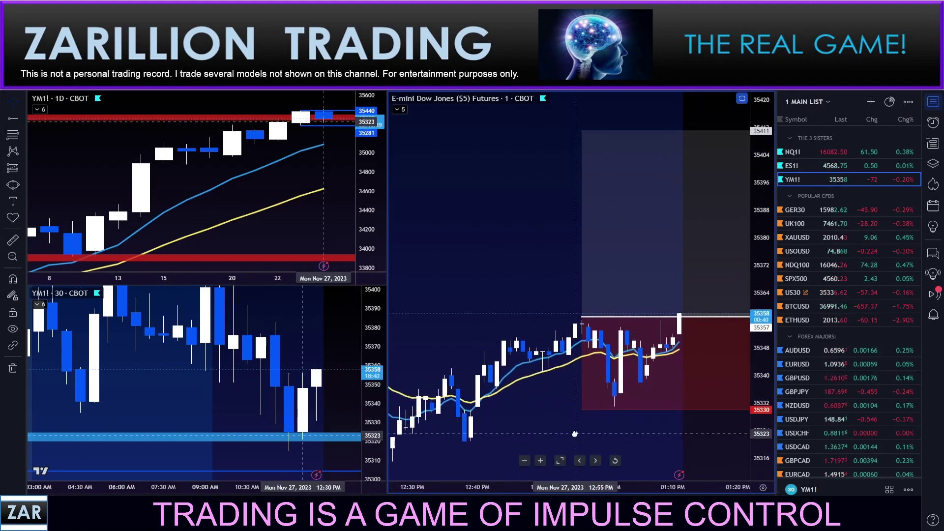
left_click(591, 406)
key("Right")
key("Right")
key("Right")
key("Right")
key("Right")
key("Right")
key("Right")
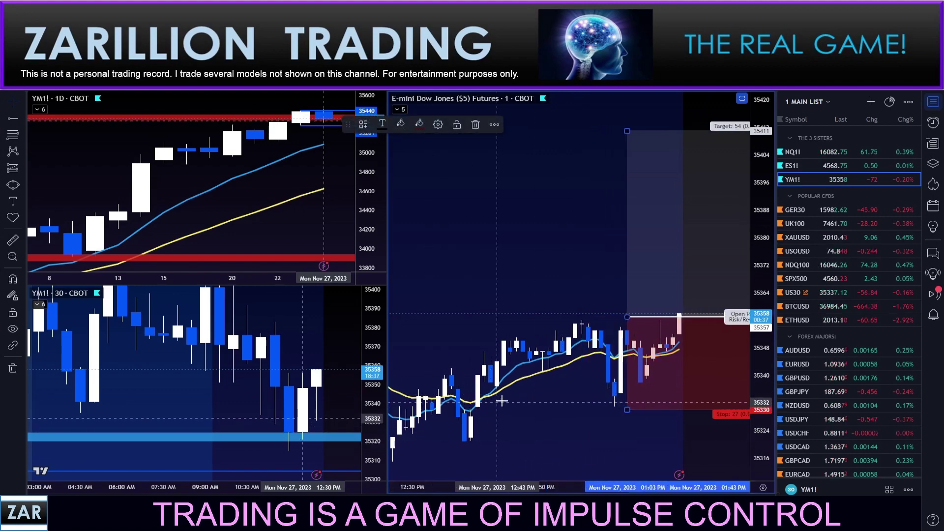
key("Right")
key("Right")
key("Right")
key("Right")
key("Right")
key("Right")
key("Right")
key("Right")
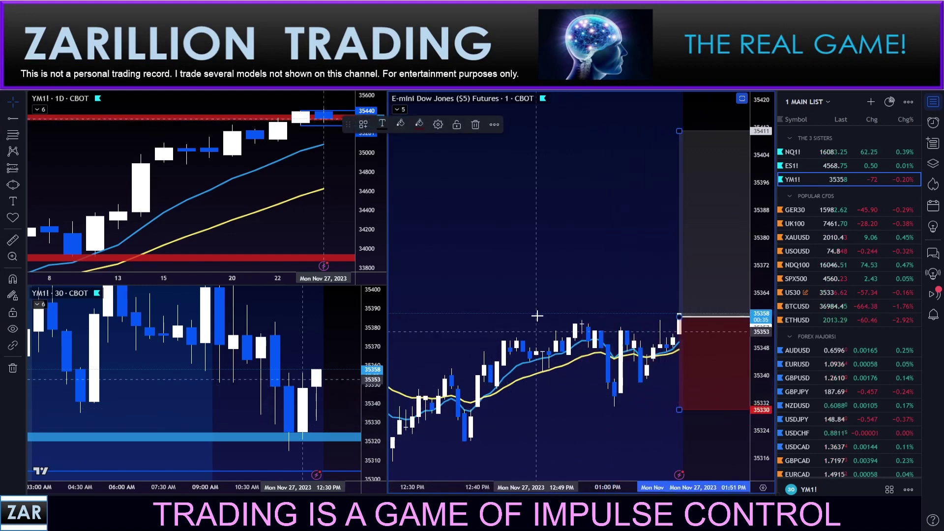
scroll(537, 316, "down", 4)
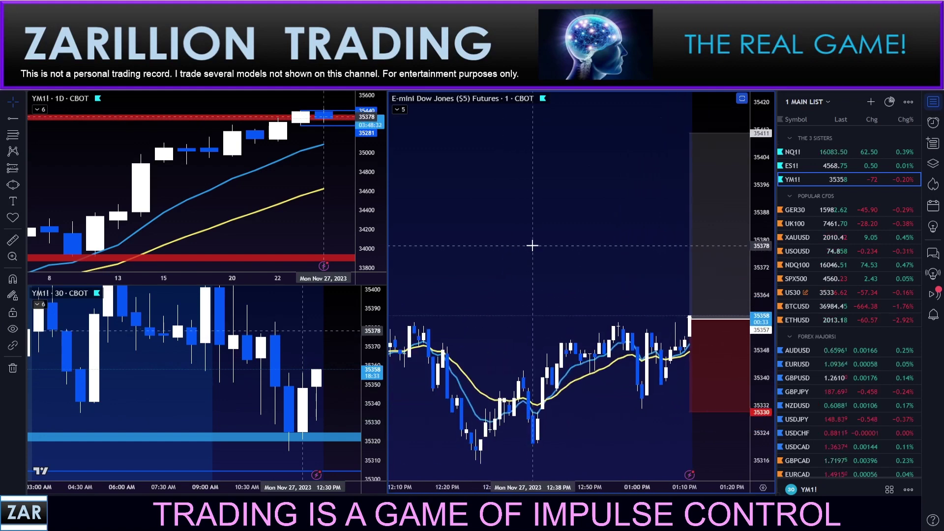
scroll(532, 245, "up", 2)
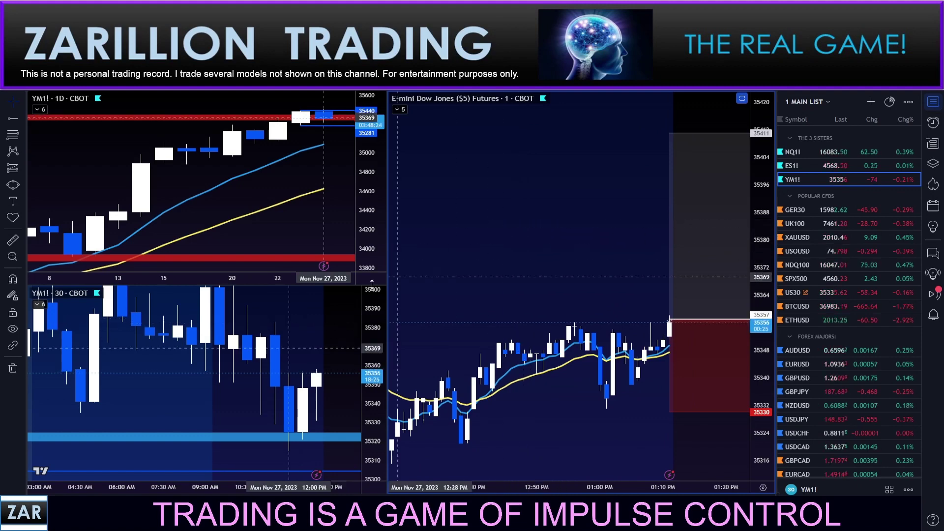
left_click_drag(543, 278, 558, 292)
scroll(557, 293, "up", 2)
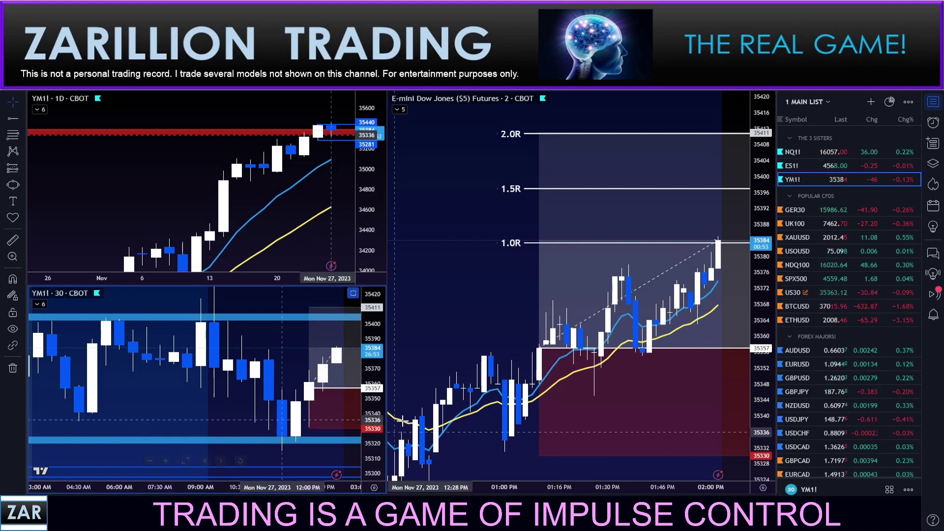
- Try raising the long position's stop to 35356, just below its entry on the two-minute chart, and undo the change
mouse_move(439, 298)
left_mouse_down()
mouse_move(474, 303)
mouse_move(447, 294)
left_mouse_up()
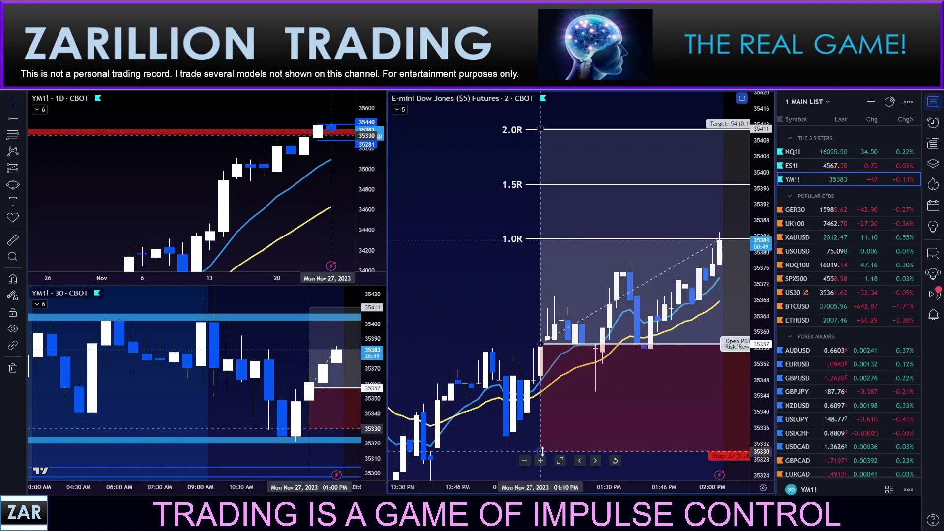
left_click_drag(542, 451, 562, 344)
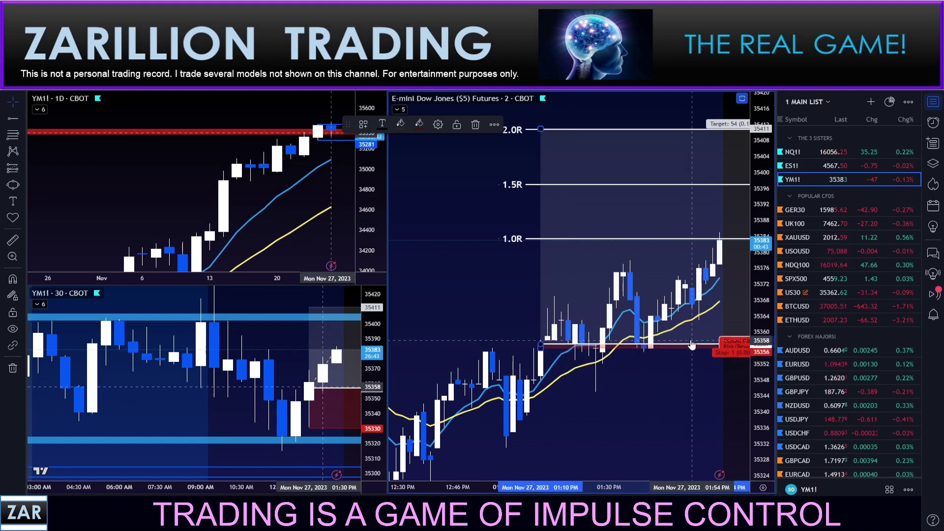
left_click(476, 354)
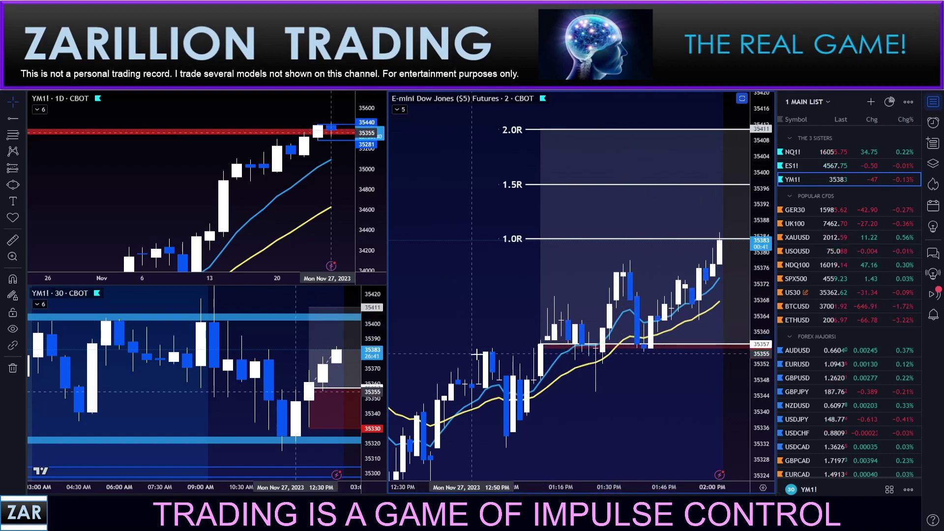
key("ctrl+z")
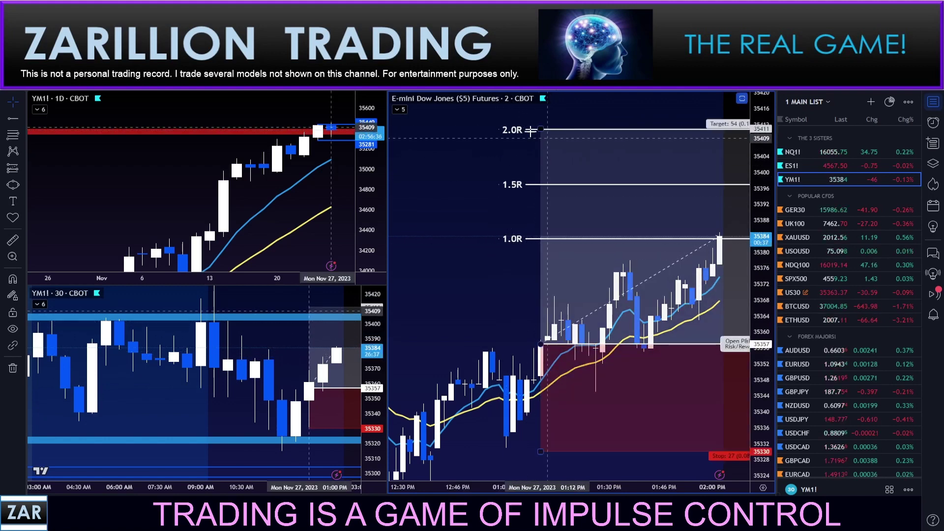
left_click_drag(473, 228, 466, 214)
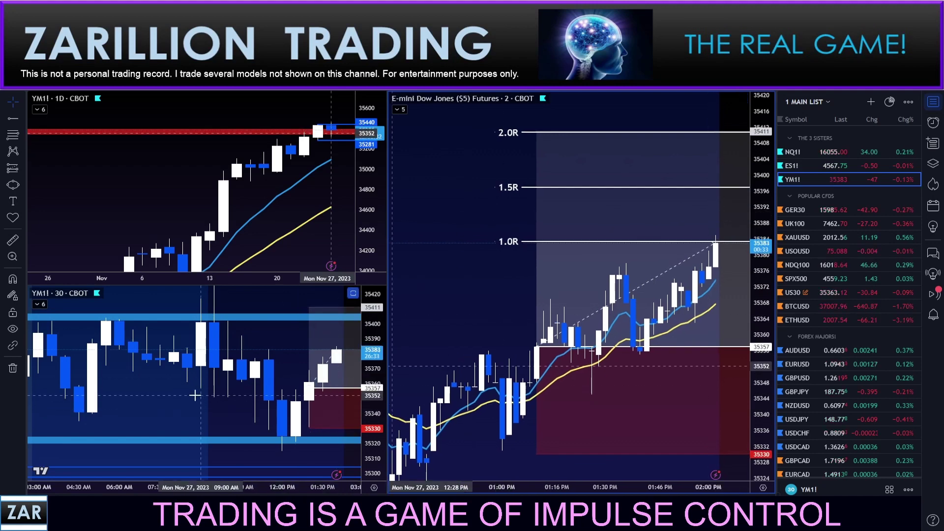
- Examine the YM 30-minute chart at wider and closer ranges, comparing the long position with the blue zones above and below it
scroll(149, 299, "down", 1)
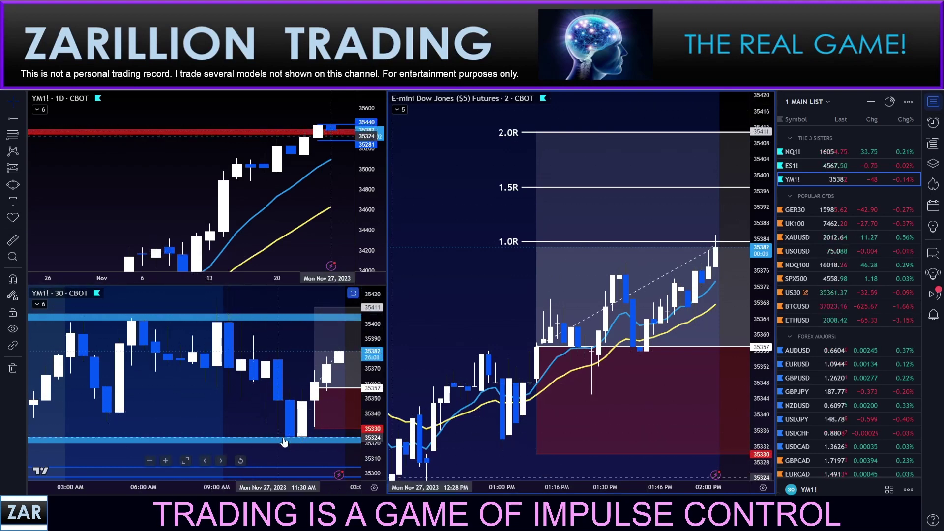
scroll(261, 437, "down", 3)
scroll(236, 440, "down", 4)
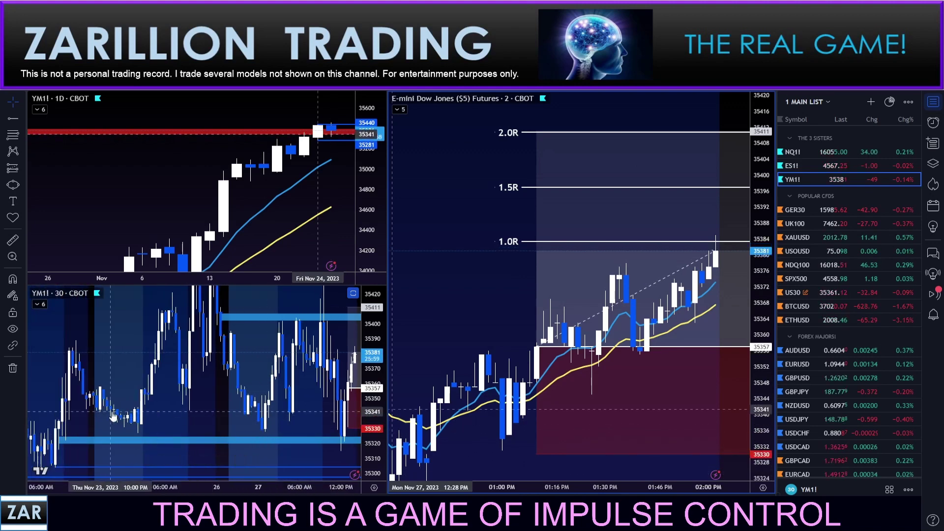
mouse_move(260, 434)
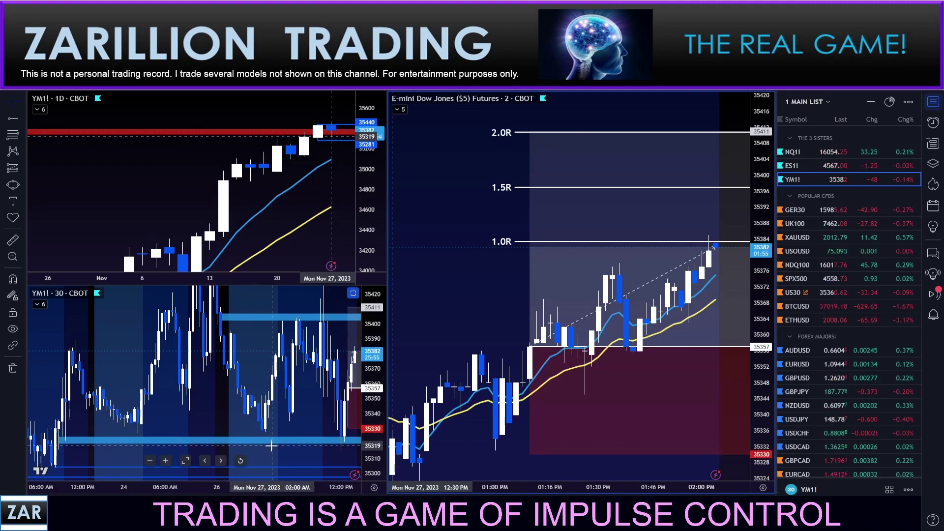
scroll(271, 446, "up", 5)
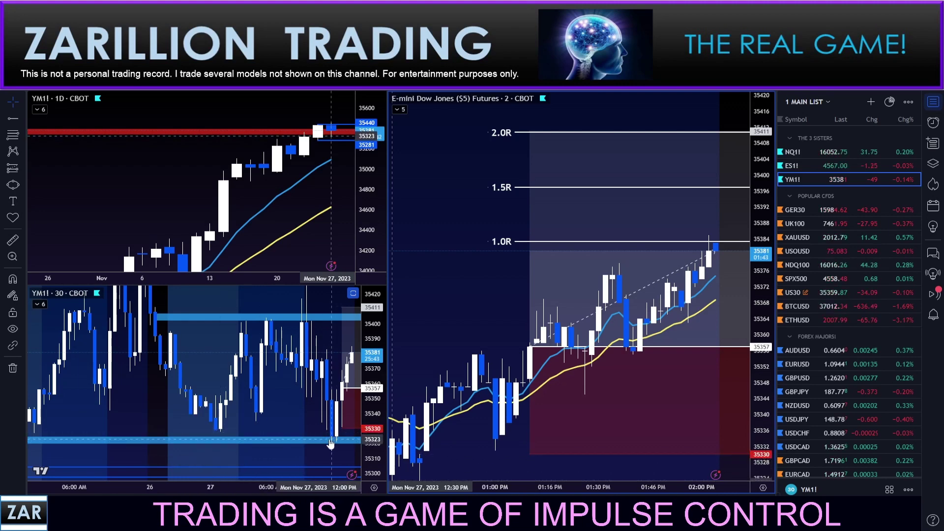
scroll(330, 444, "up", 5)
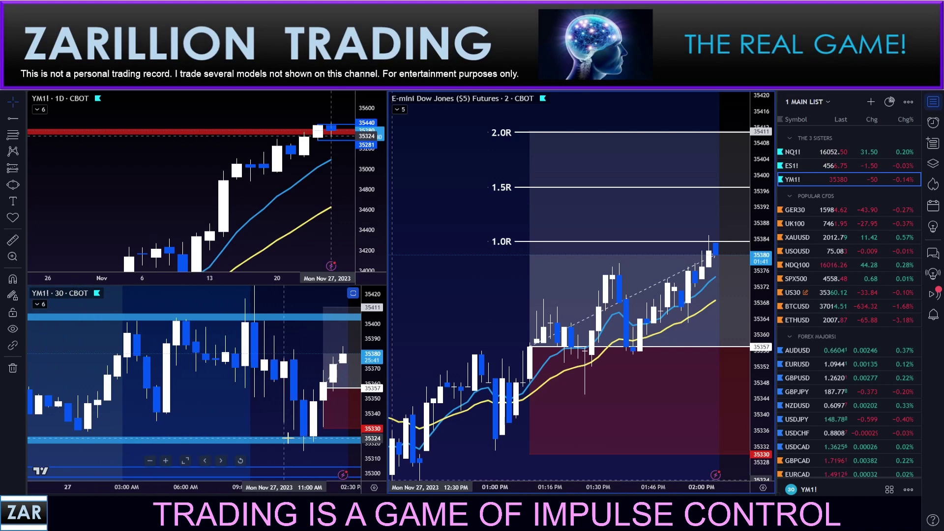
scroll(230, 432, "up", 1)
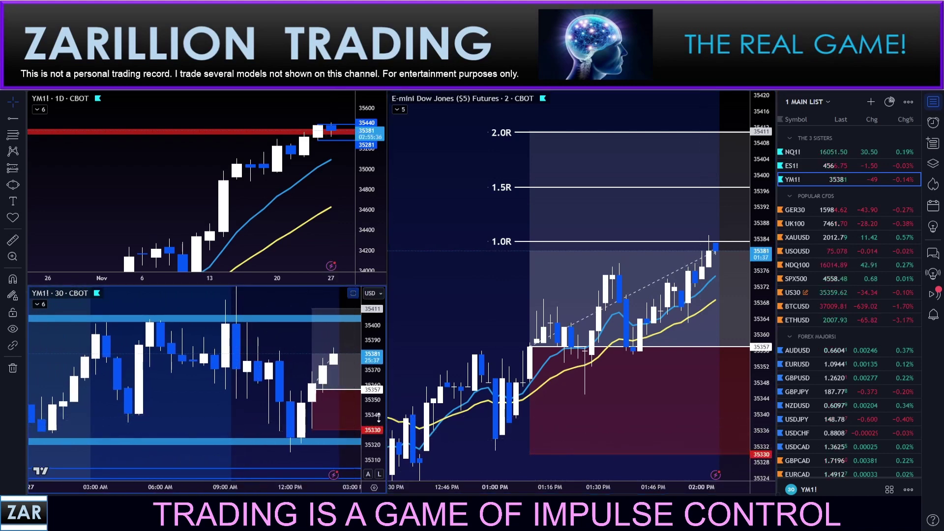
left_click_drag(374, 422, 374, 410)
left_click_drag(211, 424, 204, 426)
scroll(204, 426, "down", 2)
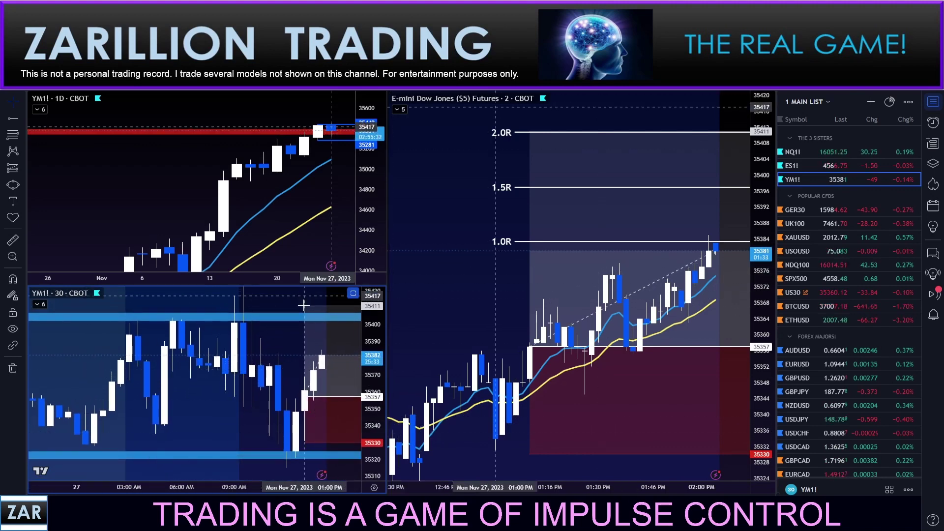
left_click_drag(277, 343, 279, 350)
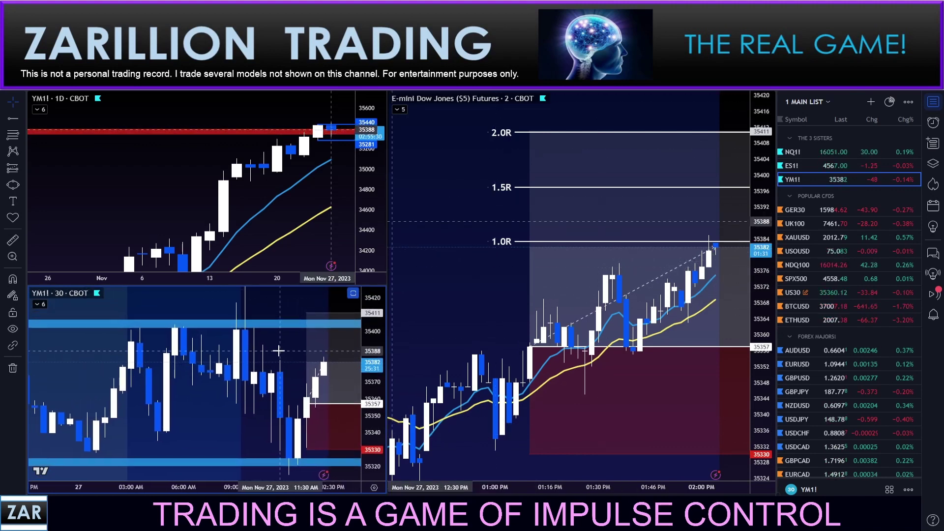
- Review the YM two-minute chart against the position's stop and 1.0R to 2.0R levels, and compare the NQ, ES and YM one-minute charts
mouse_move(312, 319)
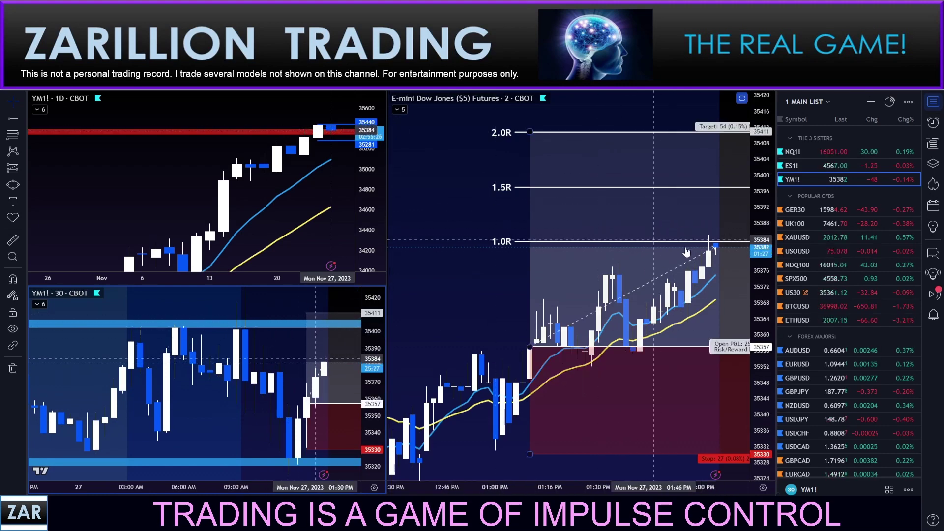
mouse_move(574, 291)
left_click_drag(496, 290, 494, 293)
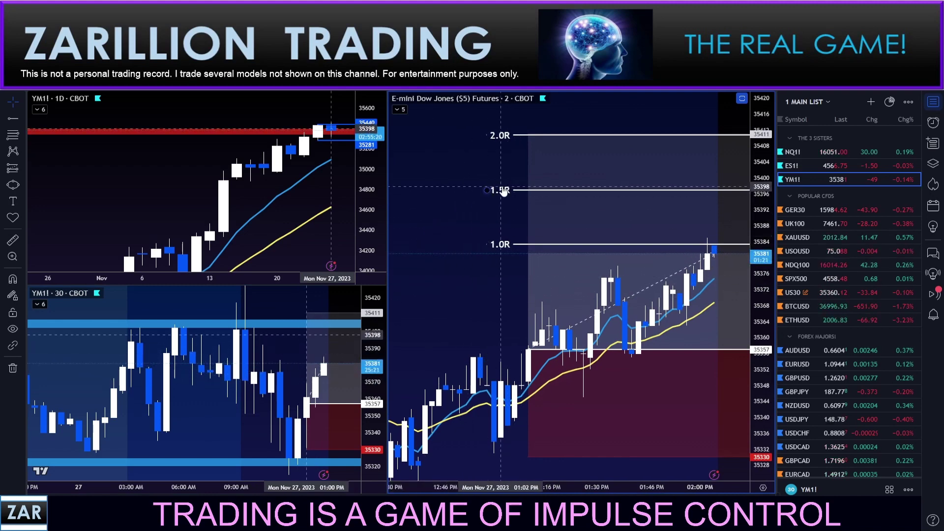
scroll(479, 199, "down", 1)
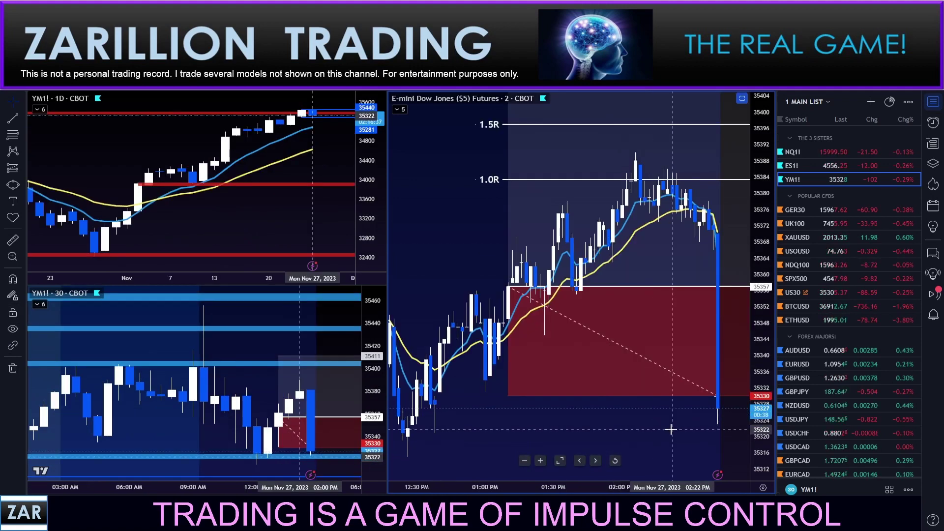
left_click_drag(675, 419, 684, 406)
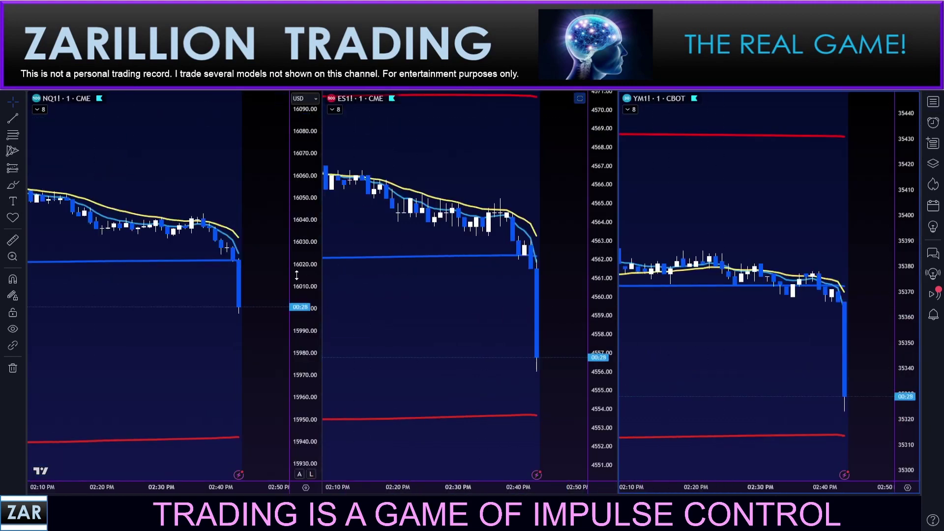
left_click_drag(211, 334, 210, 277)
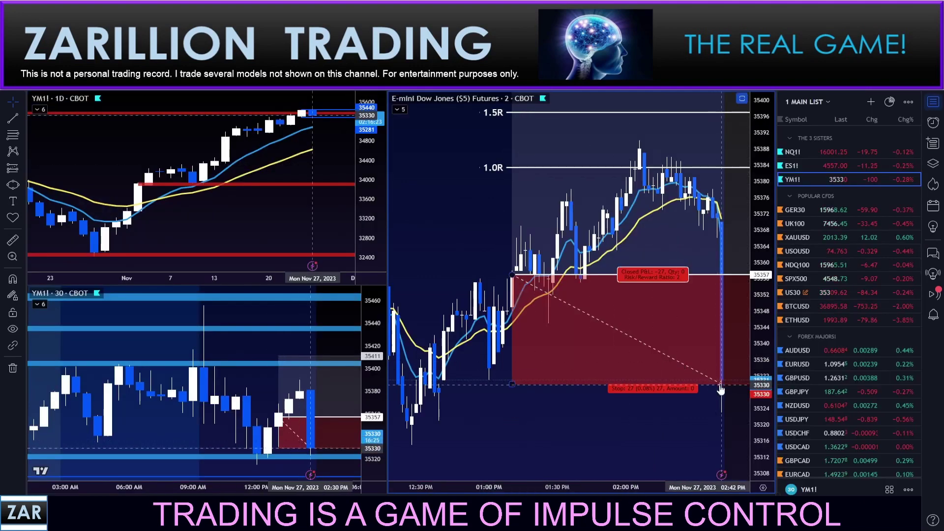
left_click_drag(681, 407, 639, 415)
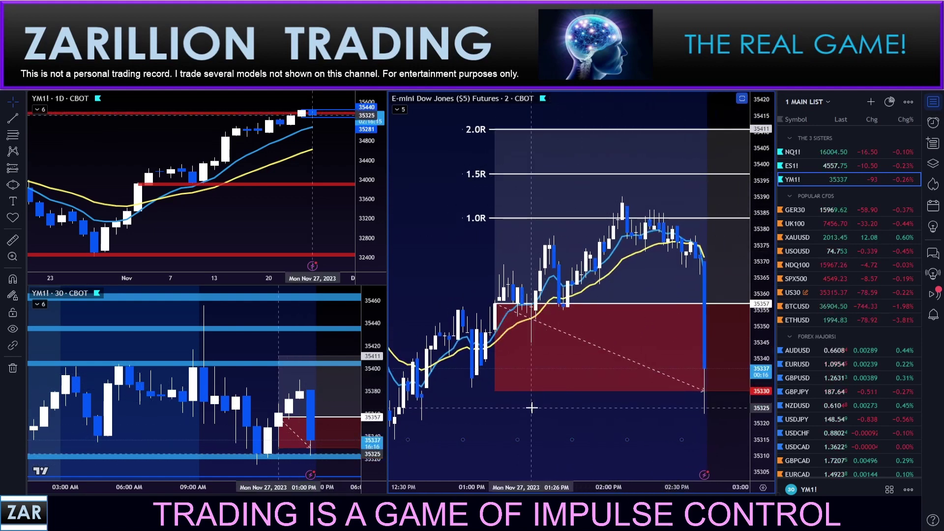
left_click_drag(465, 265, 475, 281)
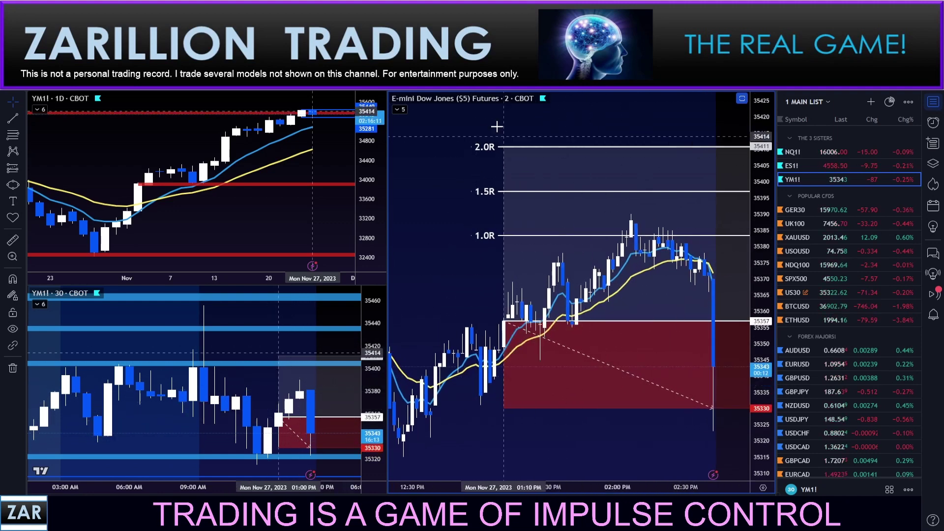